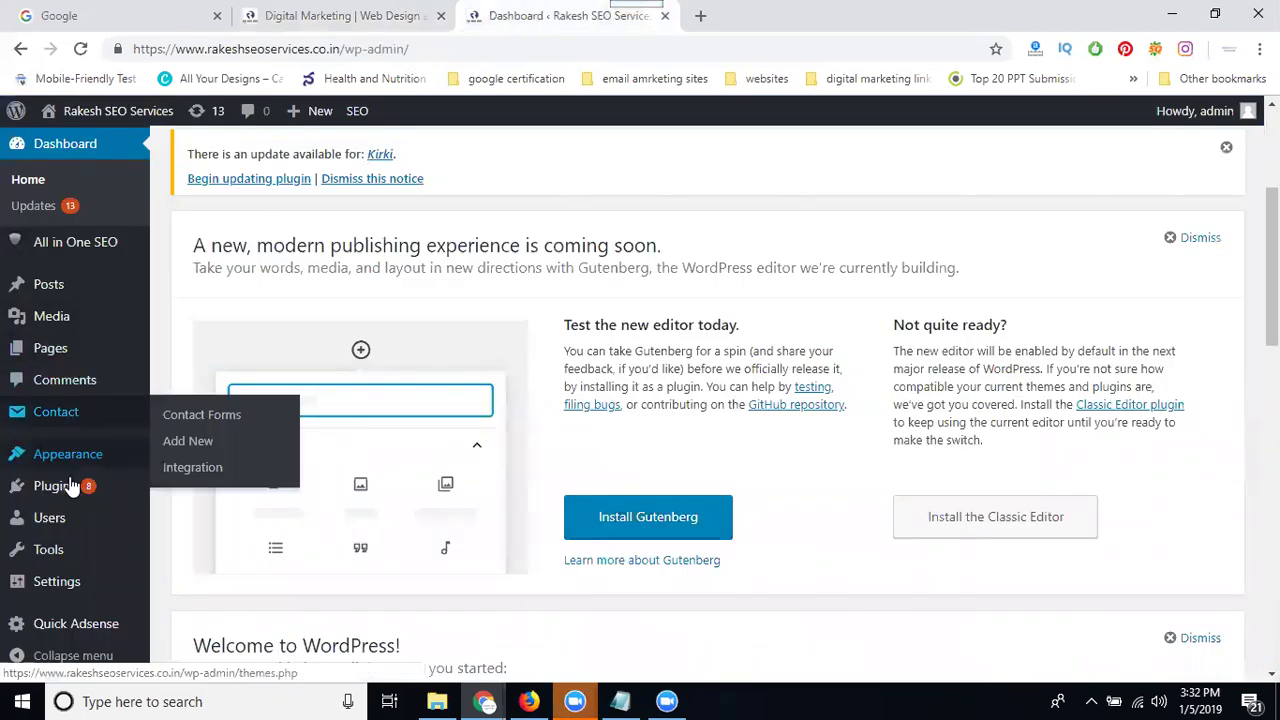
Step: Search the WordPress plugin directory for "quick adsense", find the Quick Adsense plugin and open its settings page
{"action": "mouse_move", "coordinate": [70, 485]}
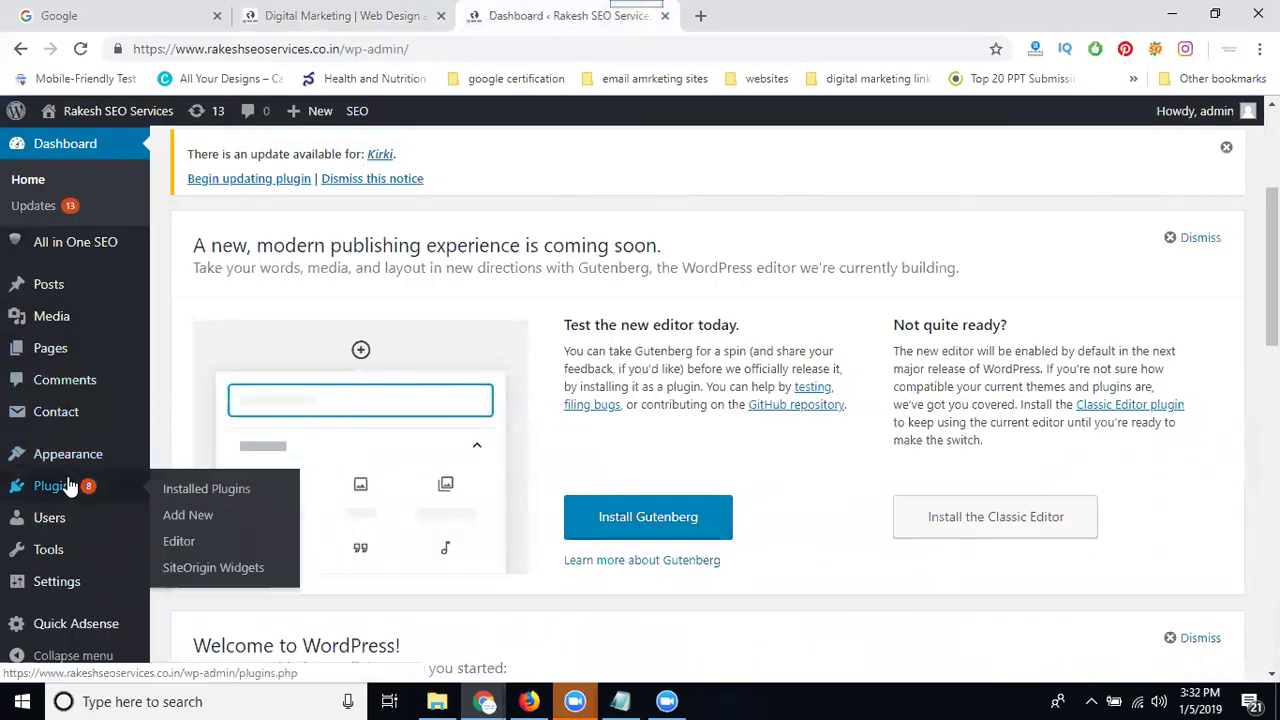
{"action": "left_click", "coordinate": [185, 516]}
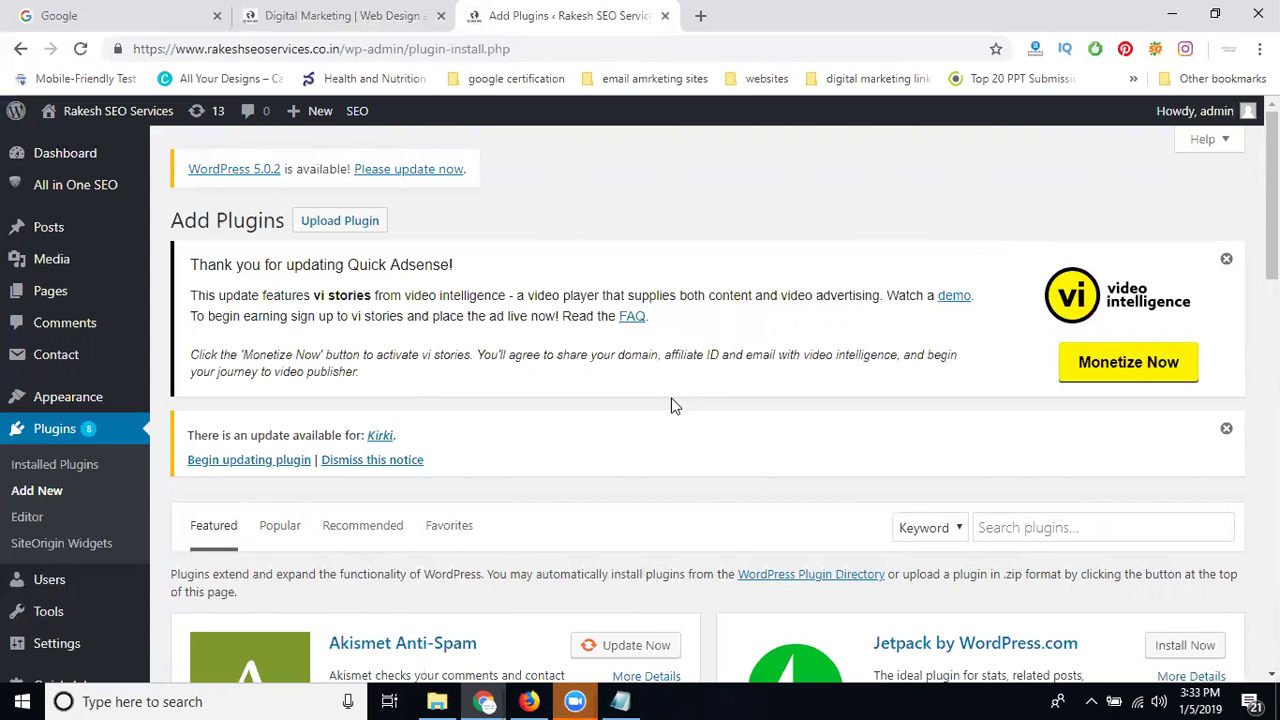
{"action": "scroll", "coordinate": [674, 400], "scroll_direction": "down", "scroll_amount": 1}
{"action": "left_click", "coordinate": [1010, 437]}
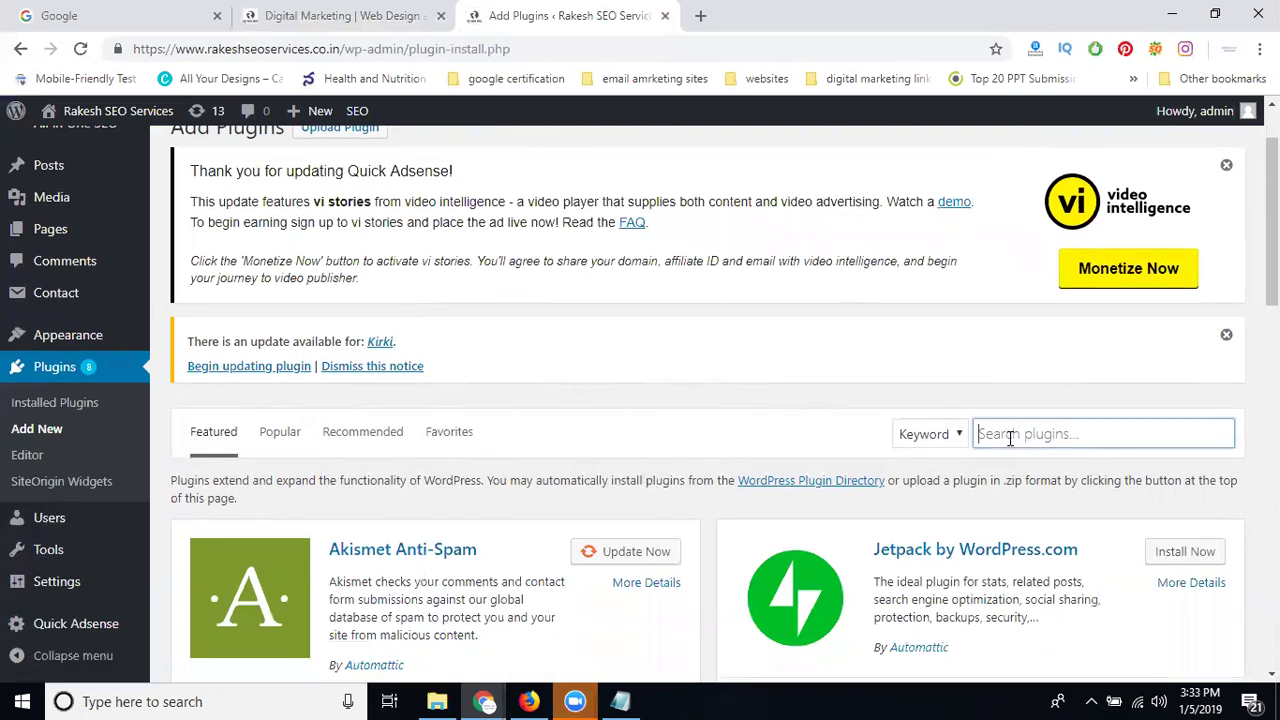
{"action": "type", "text": "qui"}
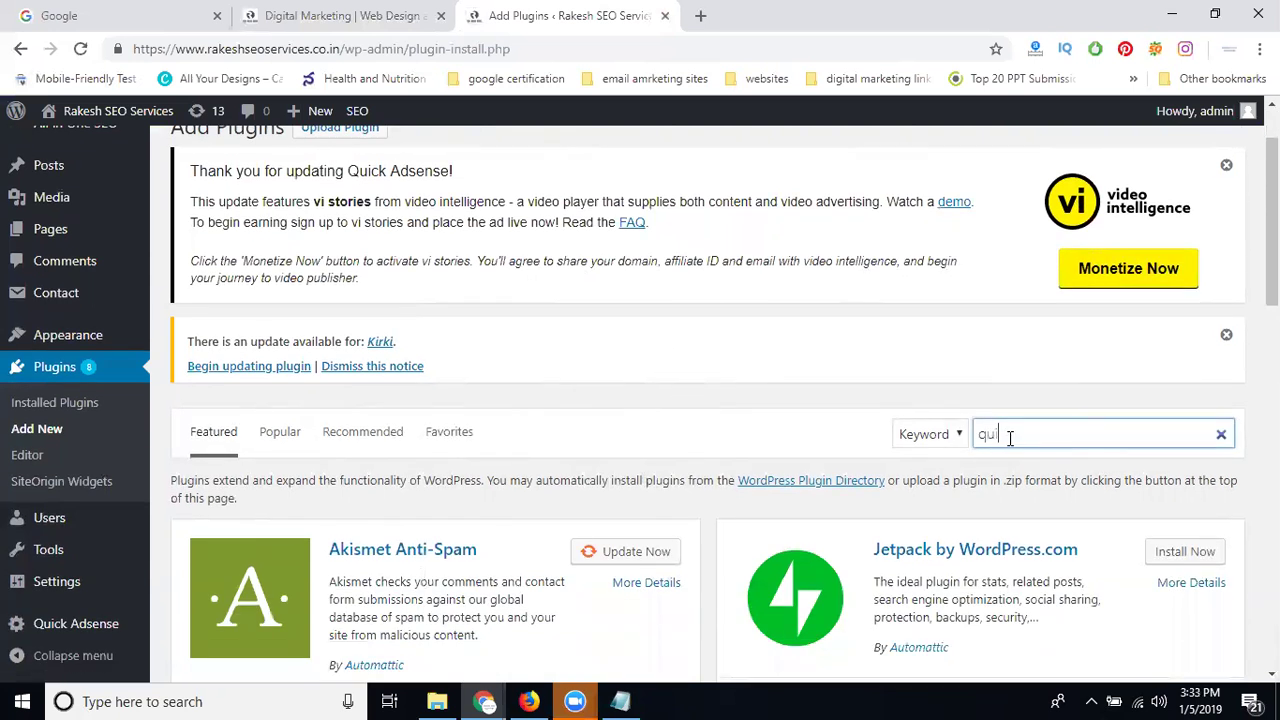
{"action": "type", "text": "ck adsense"}
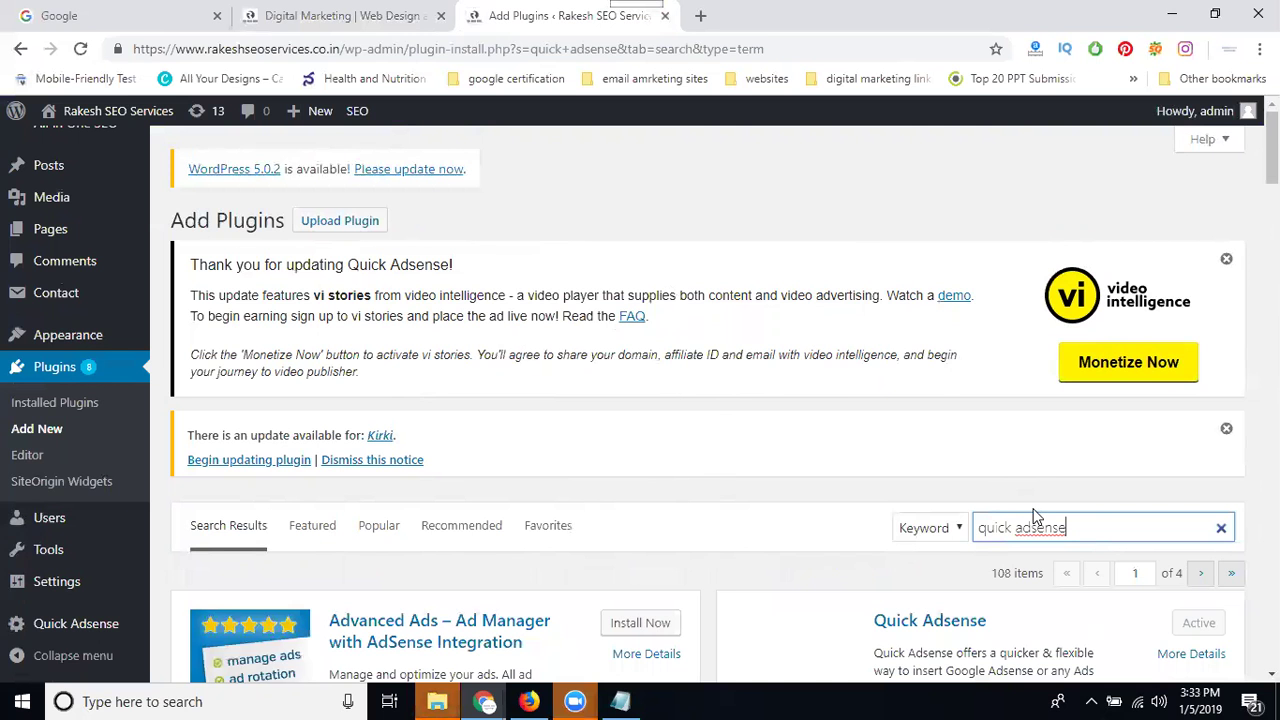
{"action": "scroll", "coordinate": [806, 463], "scroll_direction": "down", "scroll_amount": 3}
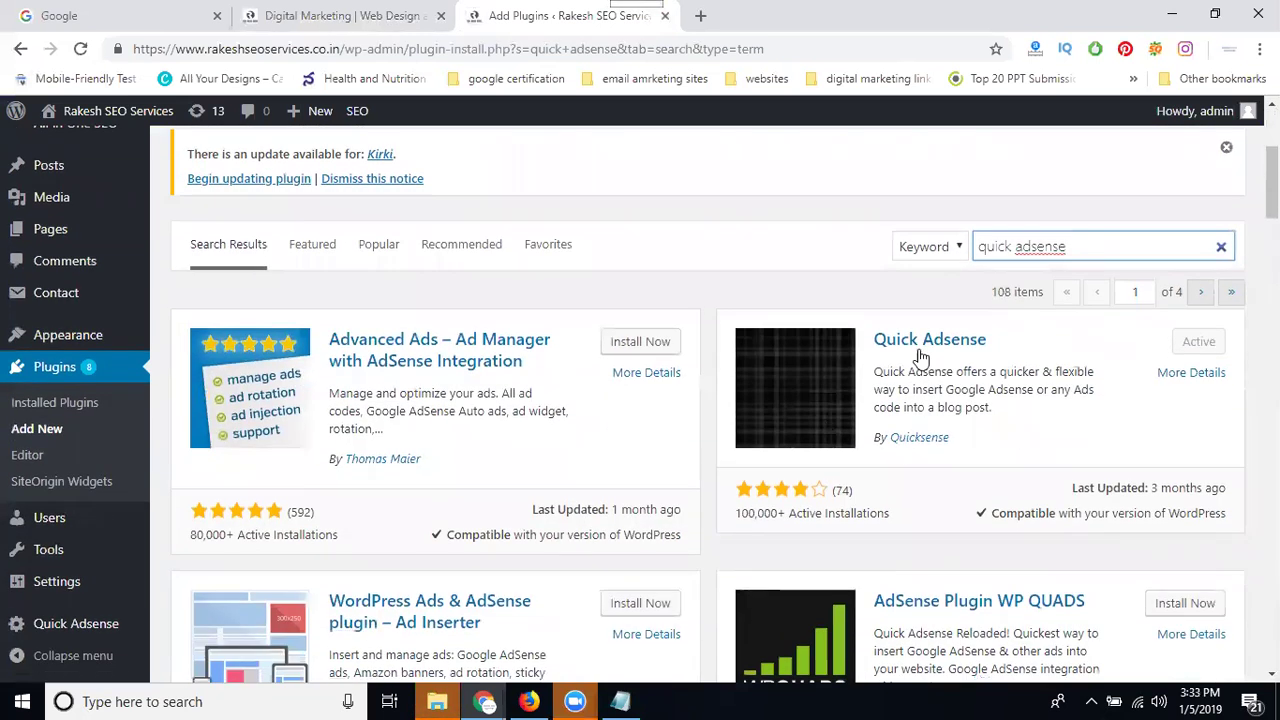
{"action": "left_click", "coordinate": [62, 625]}
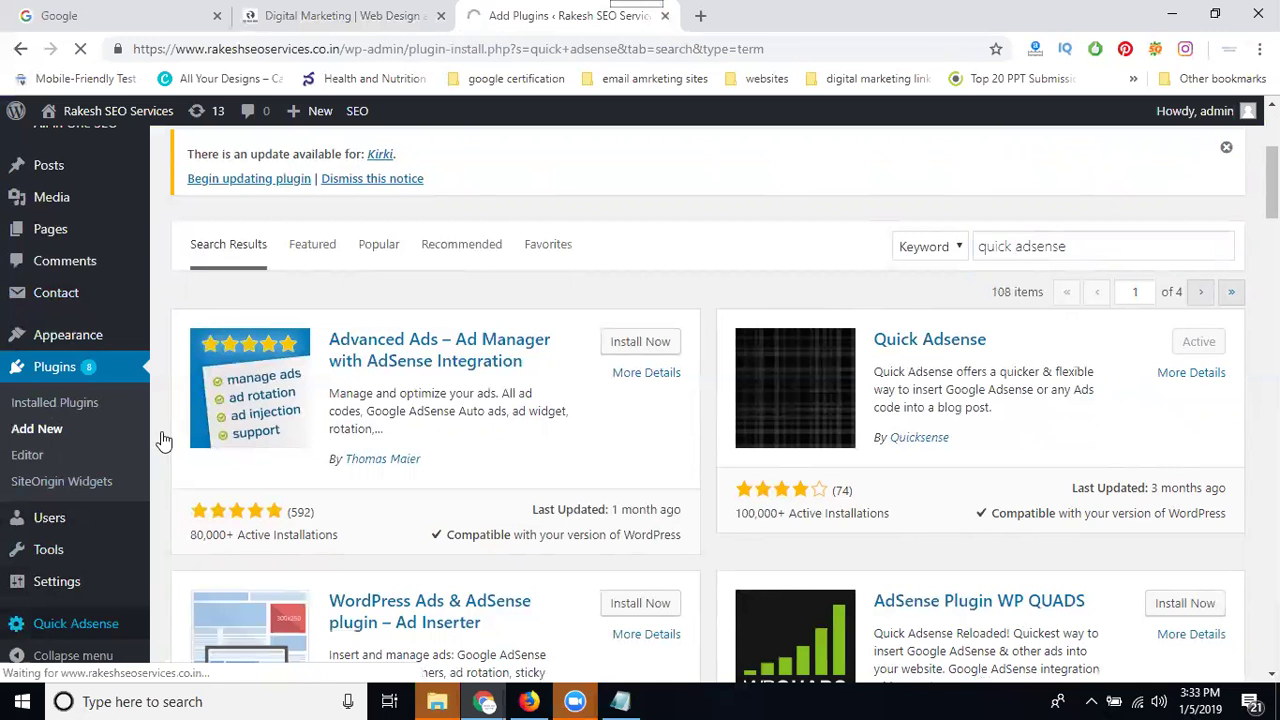
Step: Copy the domain rakeshseoservices.co.in from the live website's address and switch to Google AdSense in Firefox
{"action": "left_click", "coordinate": [334, 15]}
{"action": "left_click", "coordinate": [317, 49]}
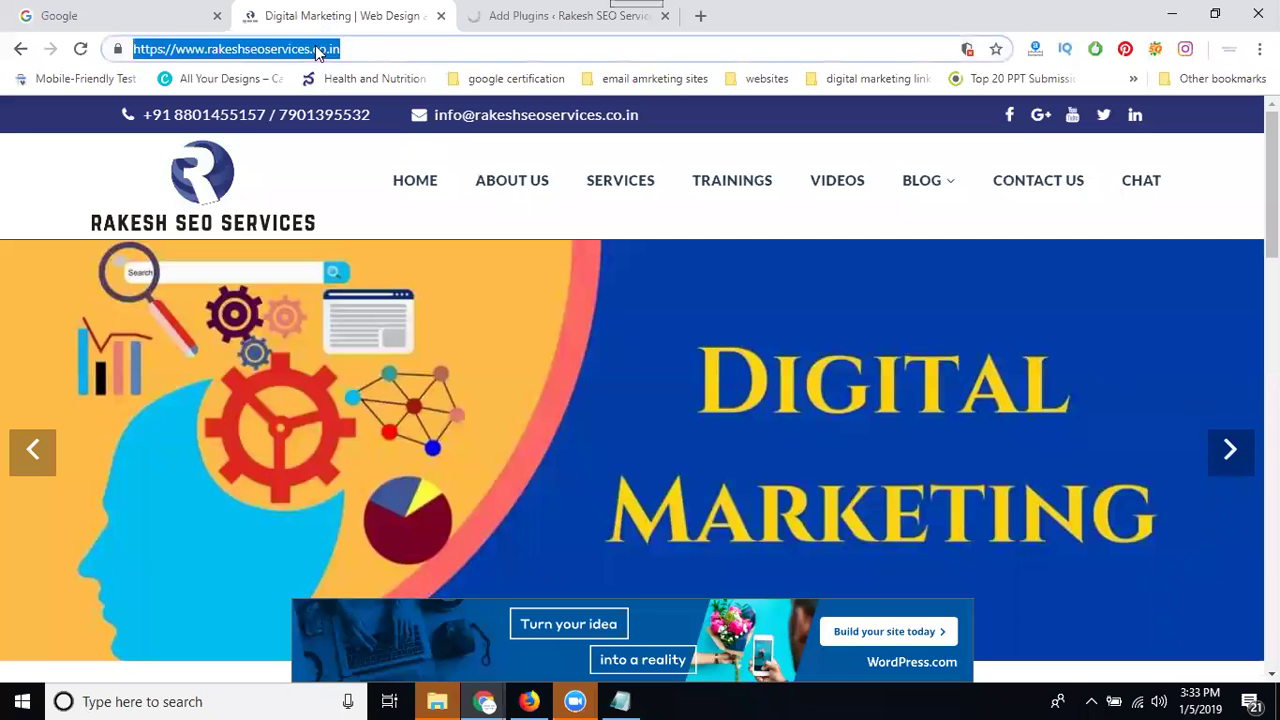
{"action": "left_click_drag", "start_coordinate": [357, 49], "coordinate": [207, 49]}
{"action": "key", "text": "ctrl+c"}
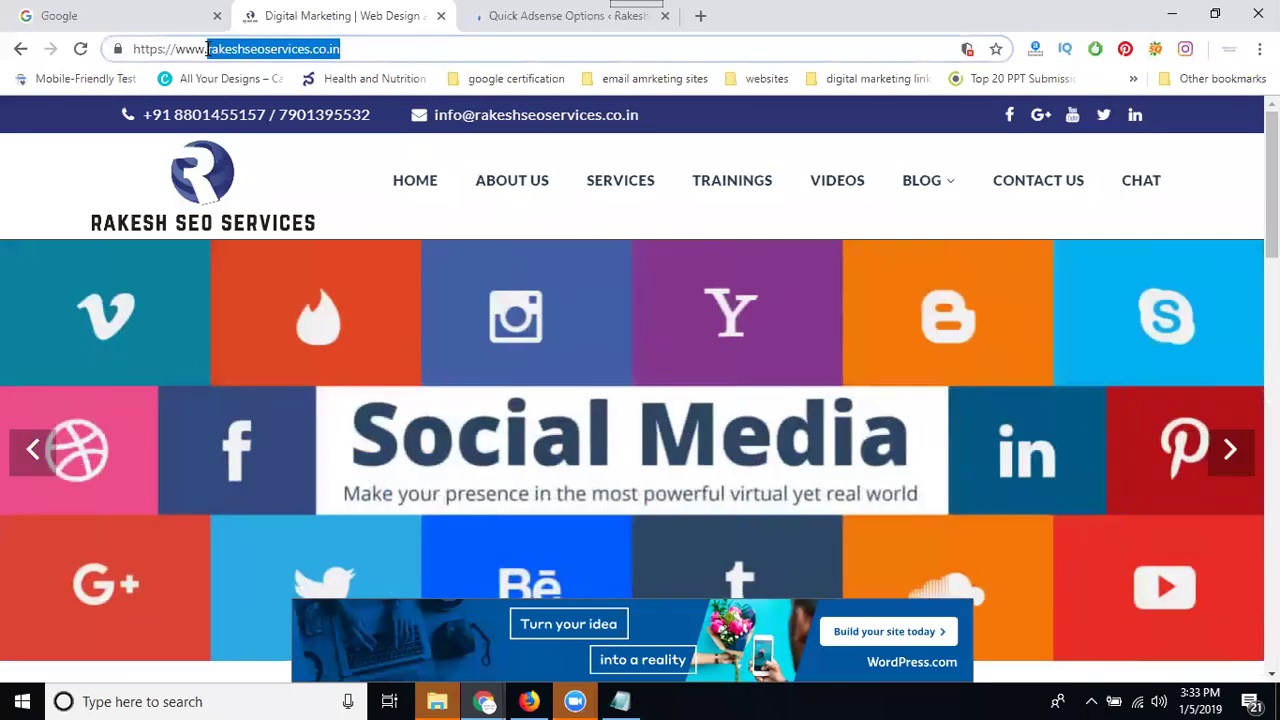
{"action": "left_click", "coordinate": [522, 701]}
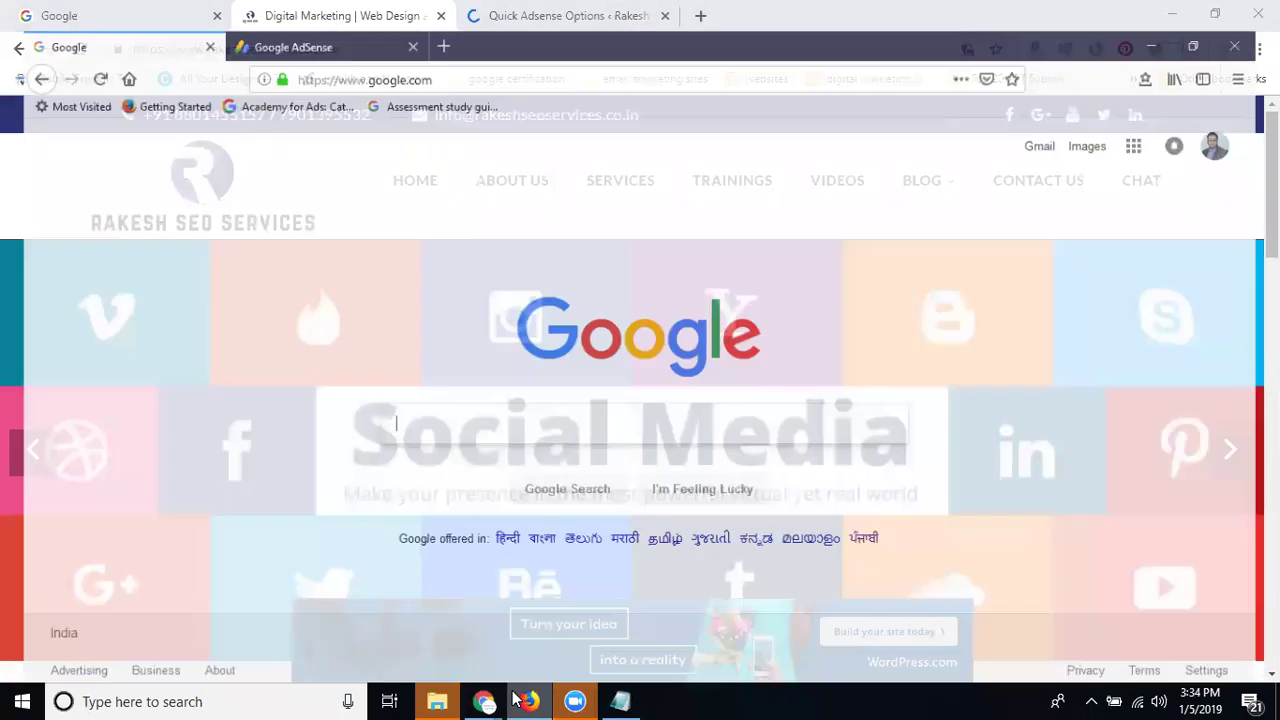
{"action": "left_click", "coordinate": [255, 16]}
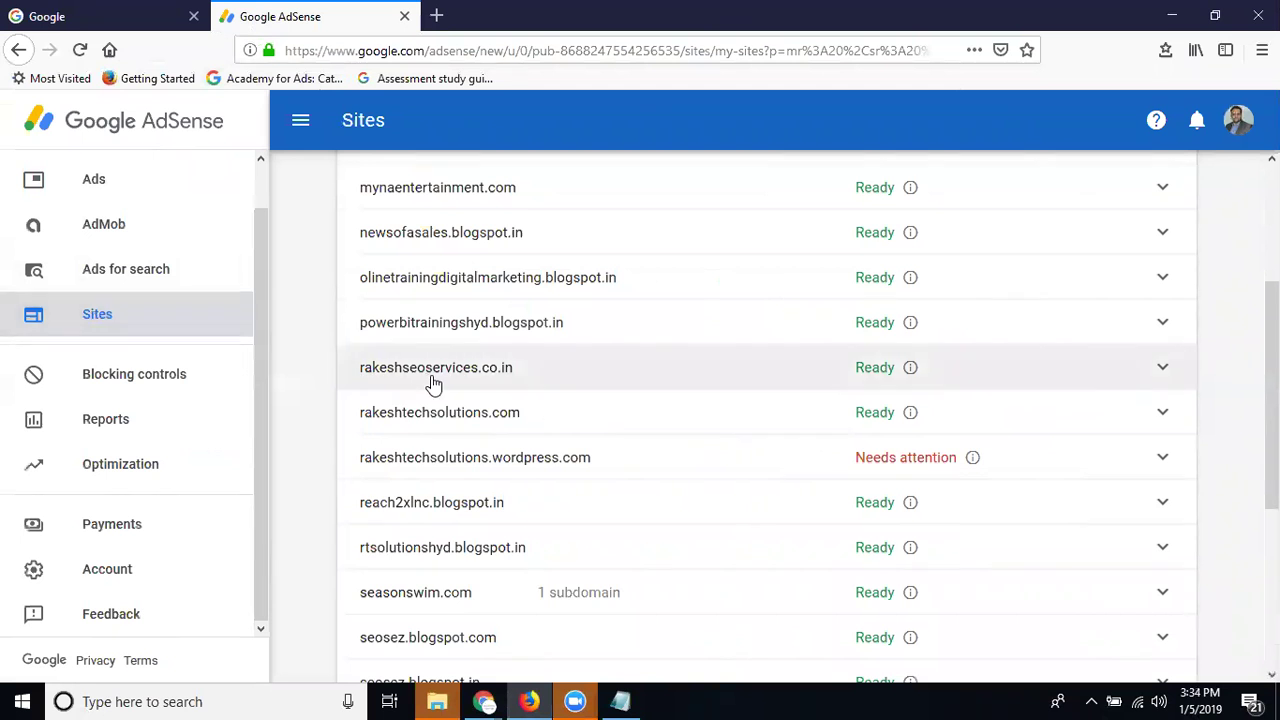
Step: Try to add rakeshseoservices.co.in as a new AdSense site and view the code for connecting it
{"action": "scroll", "coordinate": [600, 350], "scroll_direction": "up", "scroll_amount": 5}
{"action": "left_click", "coordinate": [1138, 187]}
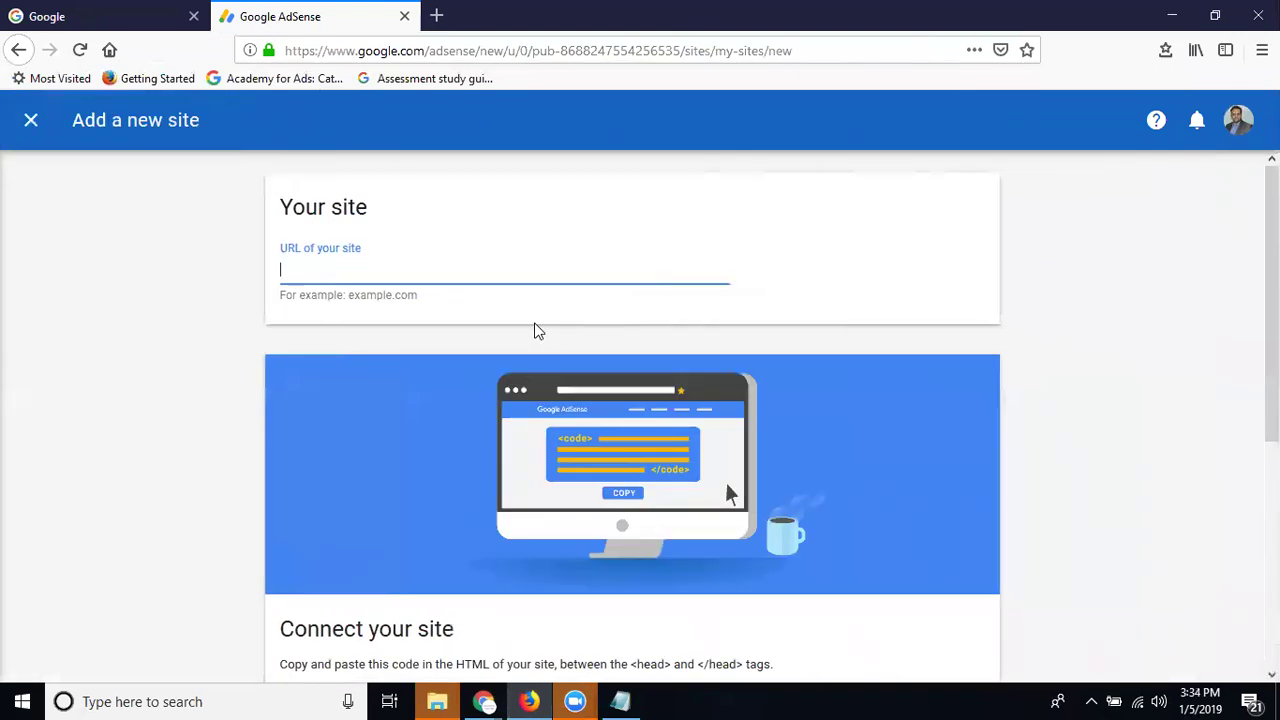
{"action": "key", "text": "ctrl+v"}
{"action": "scroll", "coordinate": [112, 295], "scroll_direction": "down", "scroll_amount": 2}
{"action": "scroll", "coordinate": [112, 295], "scroll_direction": "down", "scroll_amount": 2}
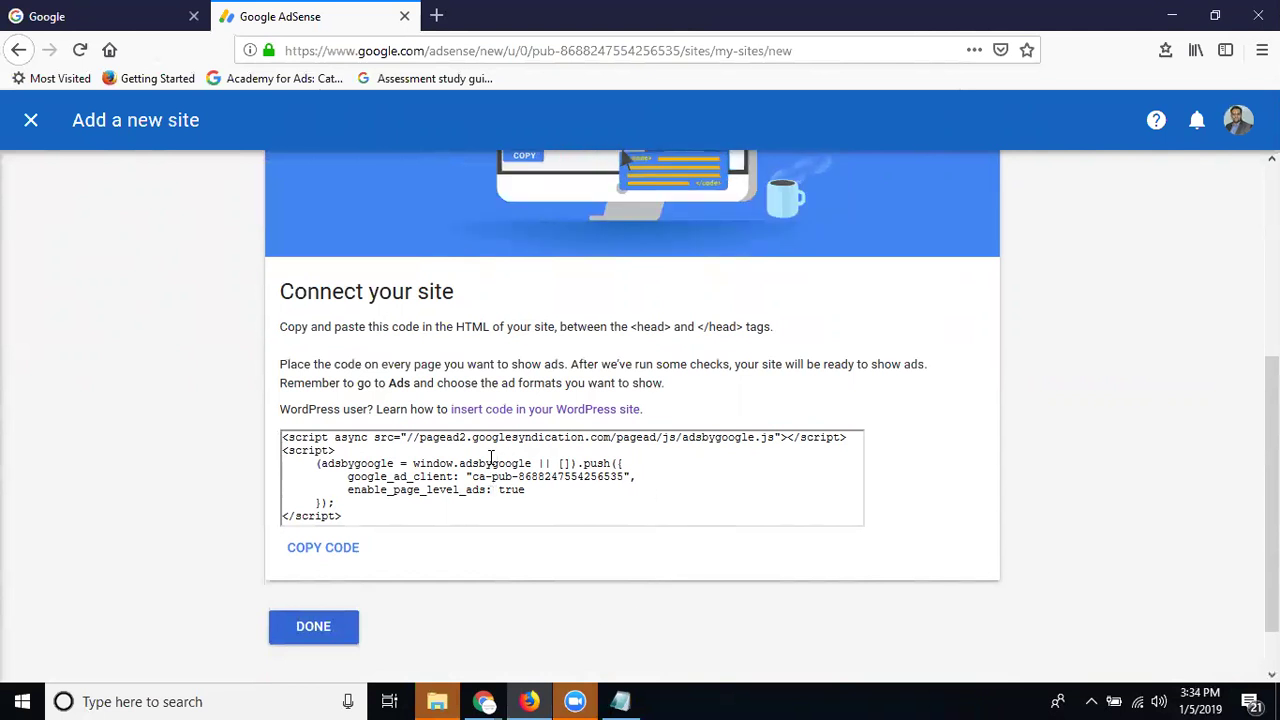
{"action": "scroll", "coordinate": [694, 594], "scroll_direction": "down", "scroll_amount": 1}
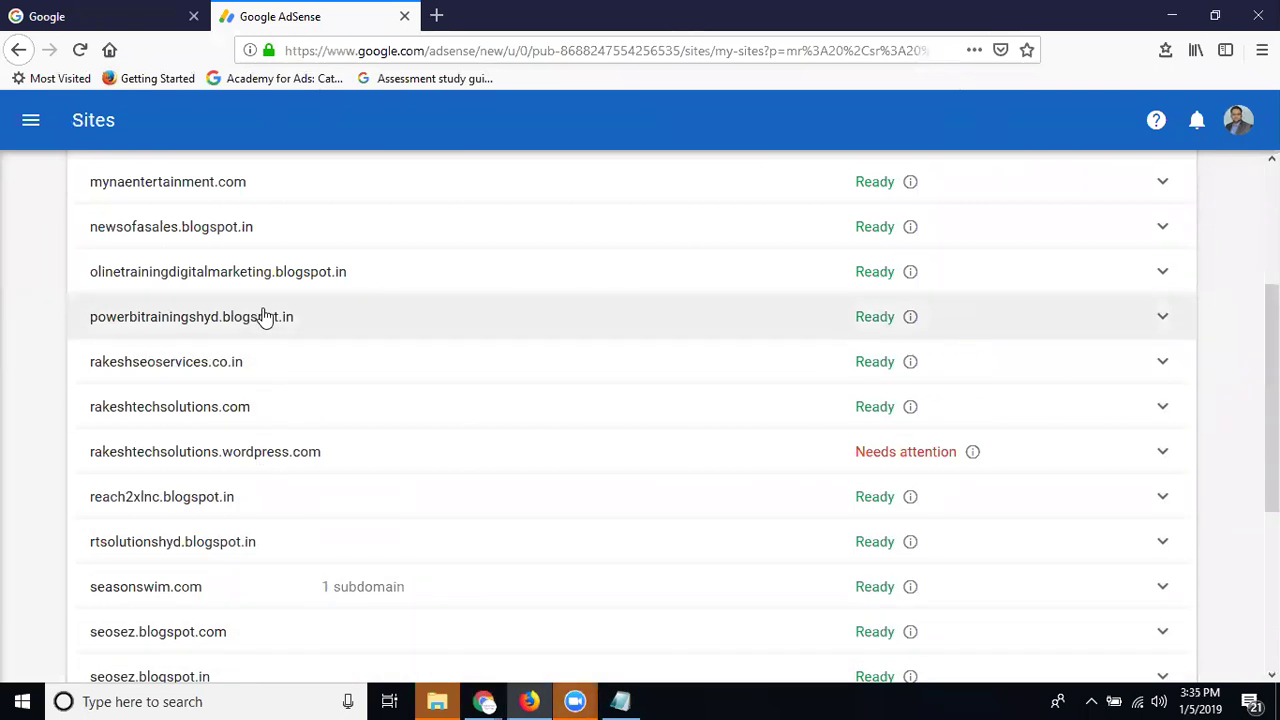
Step: List the AdSense ad units and copy the ad code of the "ad new clock" unit
{"action": "scroll", "coordinate": [60, 160], "scroll_direction": "up", "scroll_amount": 3}
{"action": "left_click", "coordinate": [31, 125]}
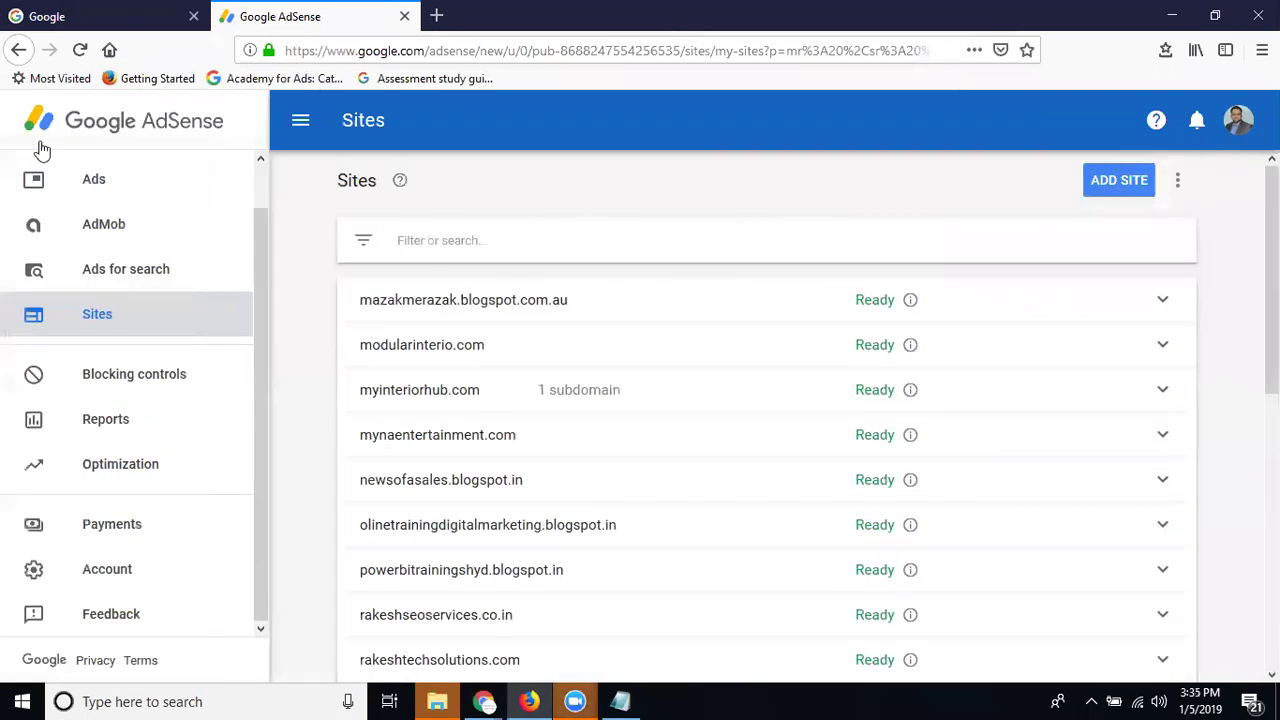
{"action": "left_click", "coordinate": [123, 192]}
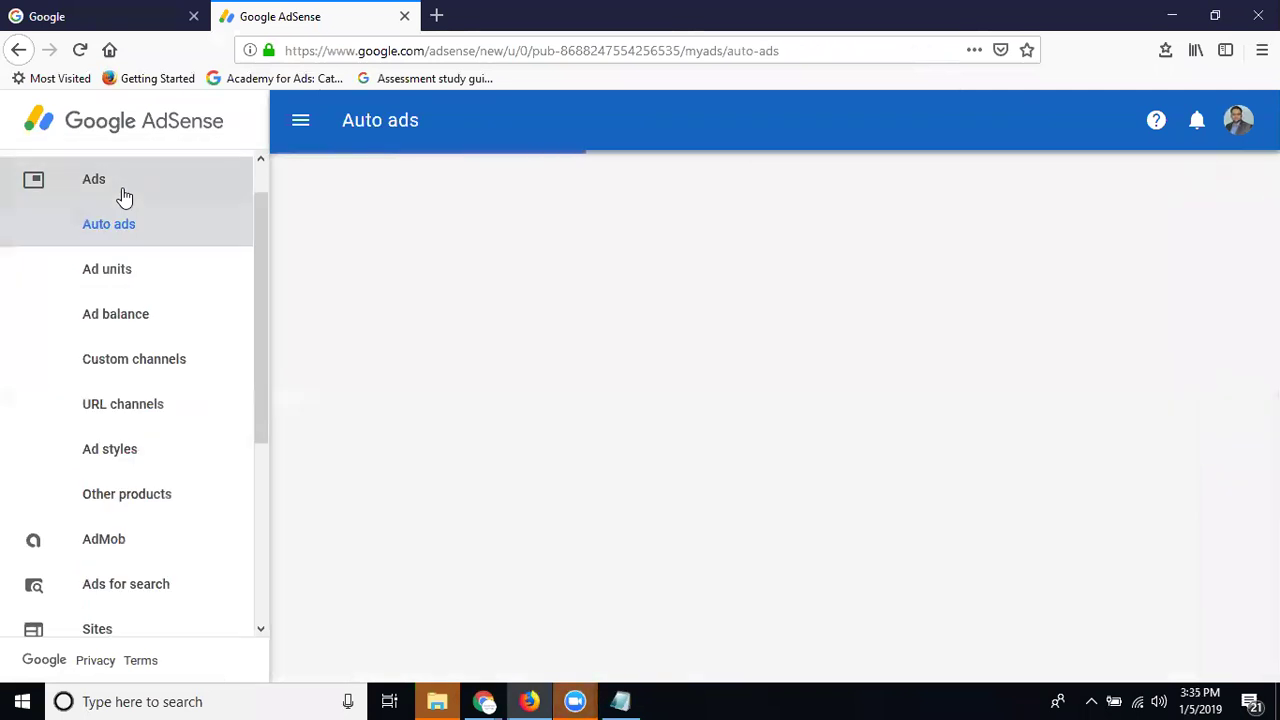
{"action": "left_click", "coordinate": [131, 286]}
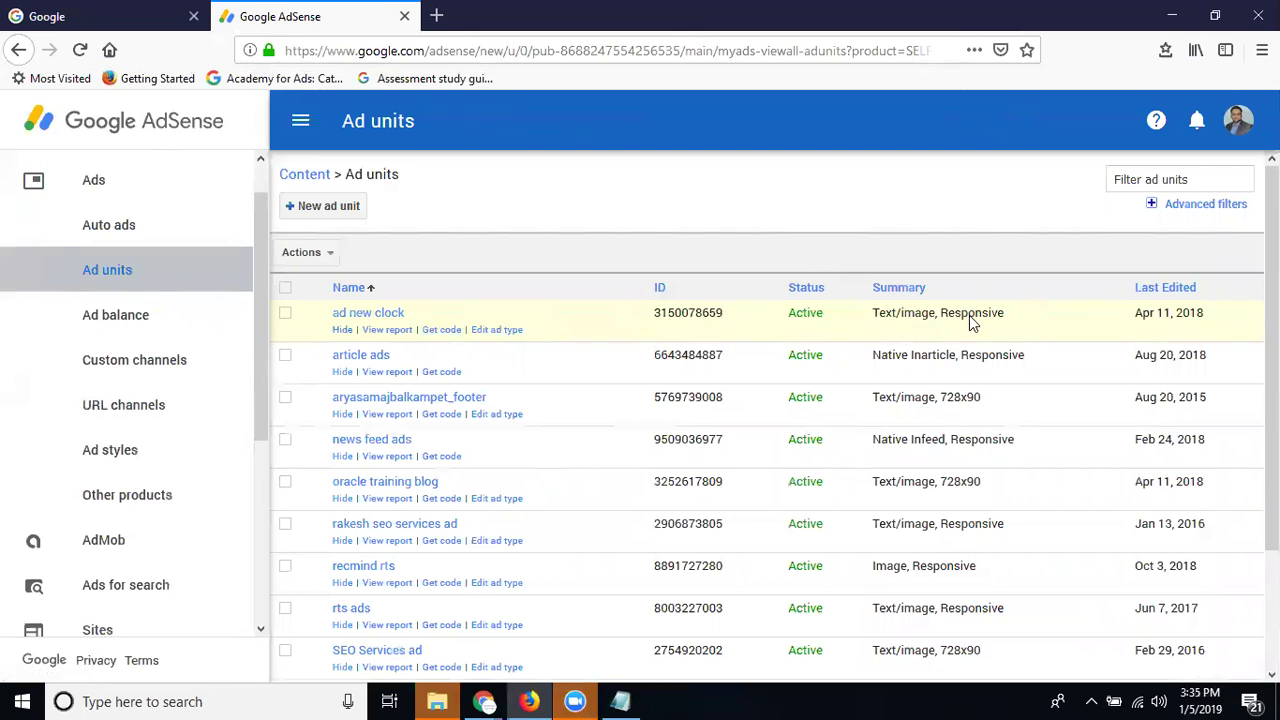
{"action": "left_click", "coordinate": [442, 331]}
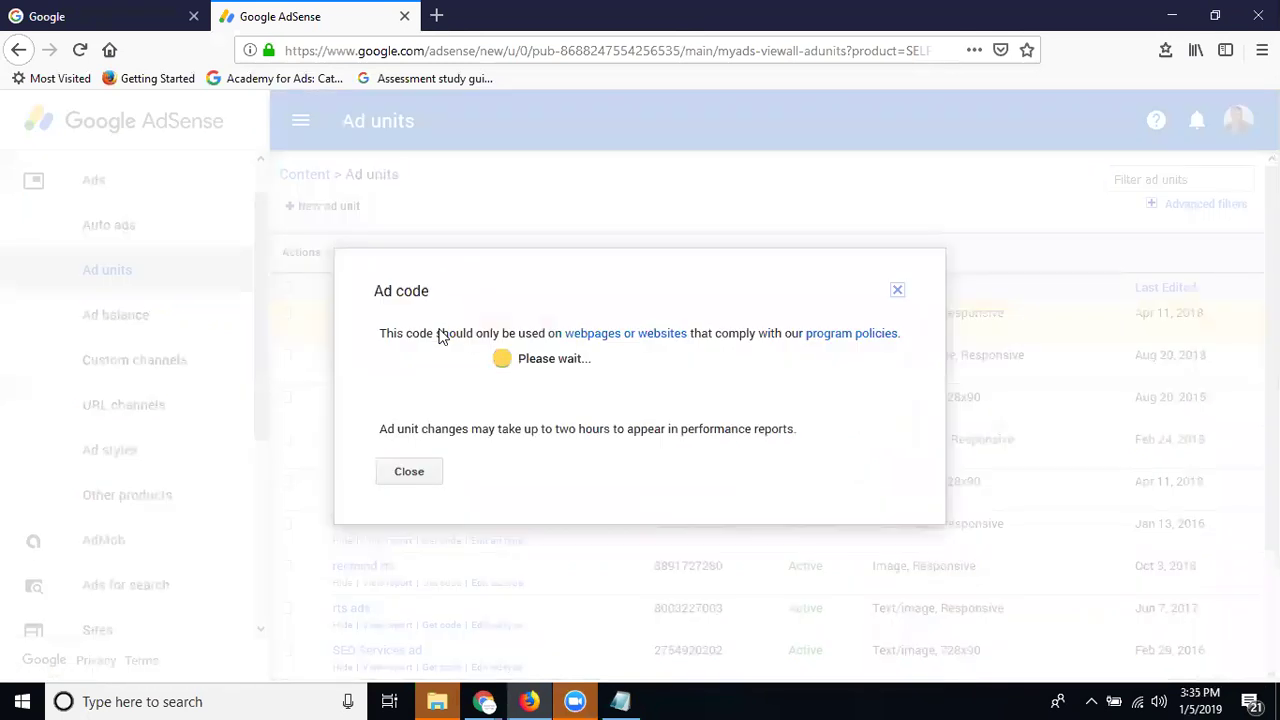
{"action": "left_click", "coordinate": [532, 351]}
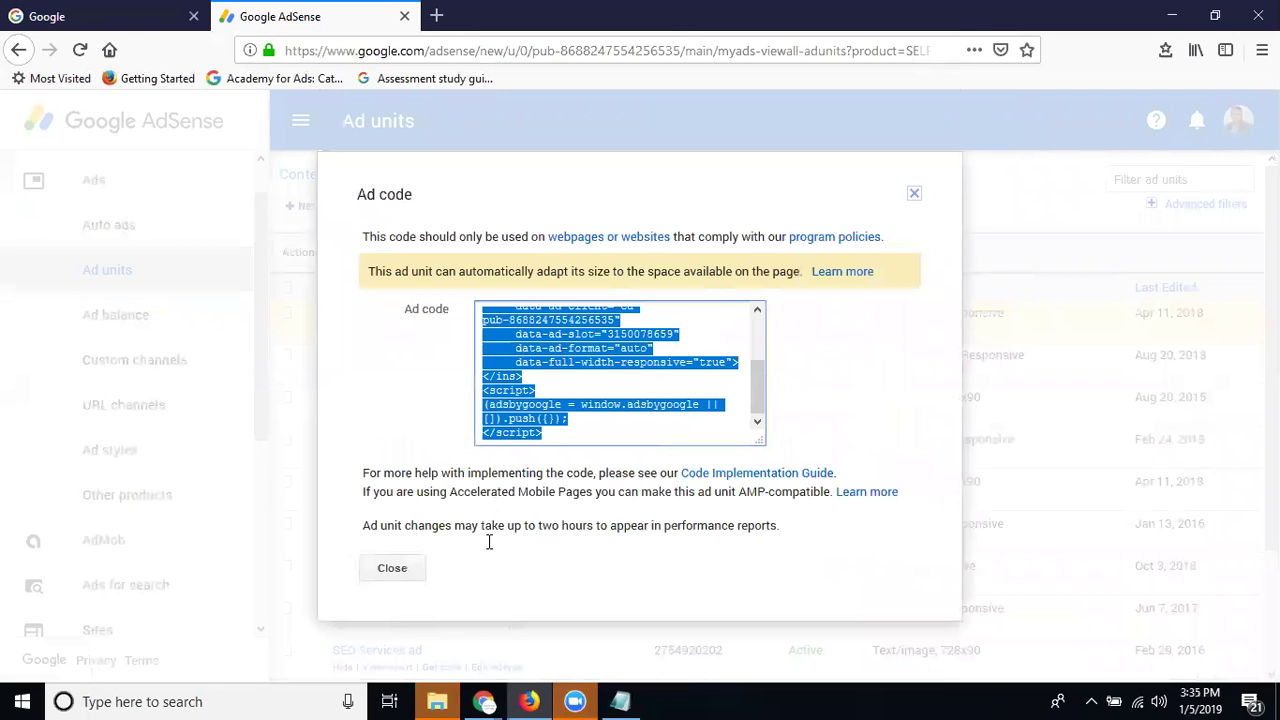
Step: Return to the Quick Adsense settings in Chrome and enable Ads3 at the End of Post position
{"action": "mouse_move", "coordinate": [490, 701]}
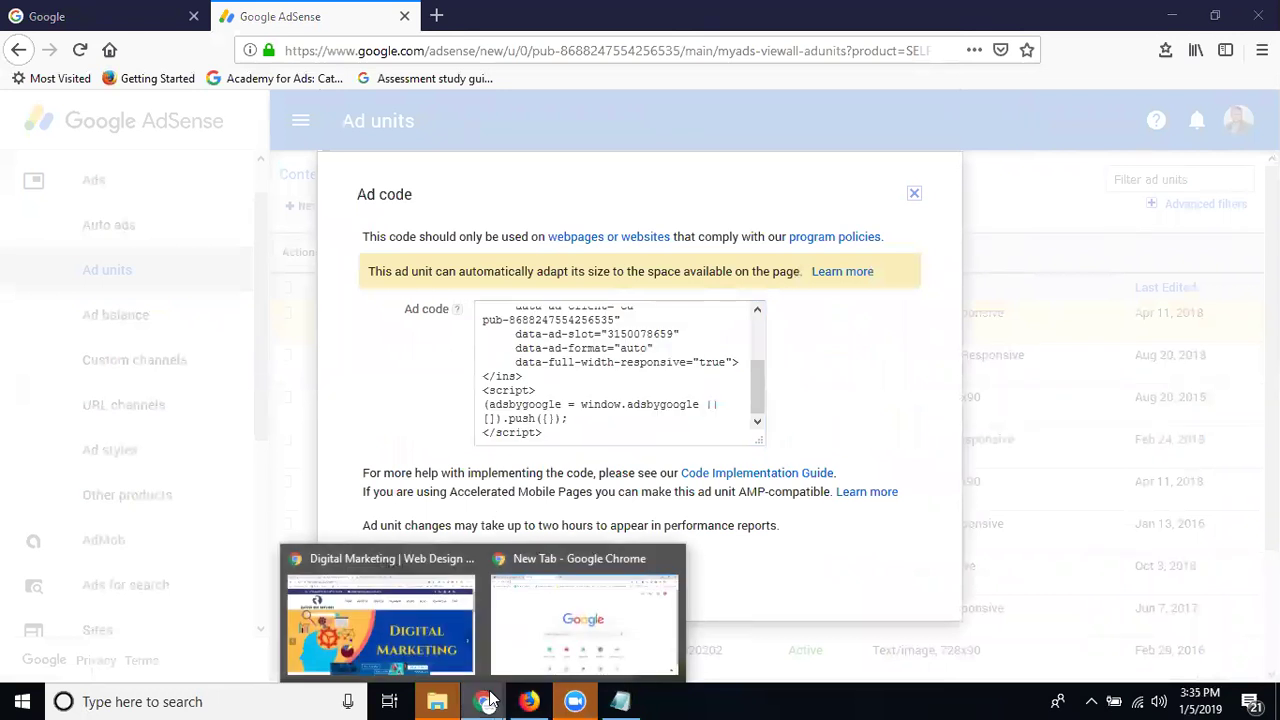
{"action": "left_click", "coordinate": [457, 626]}
{"action": "left_click", "coordinate": [493, 28]}
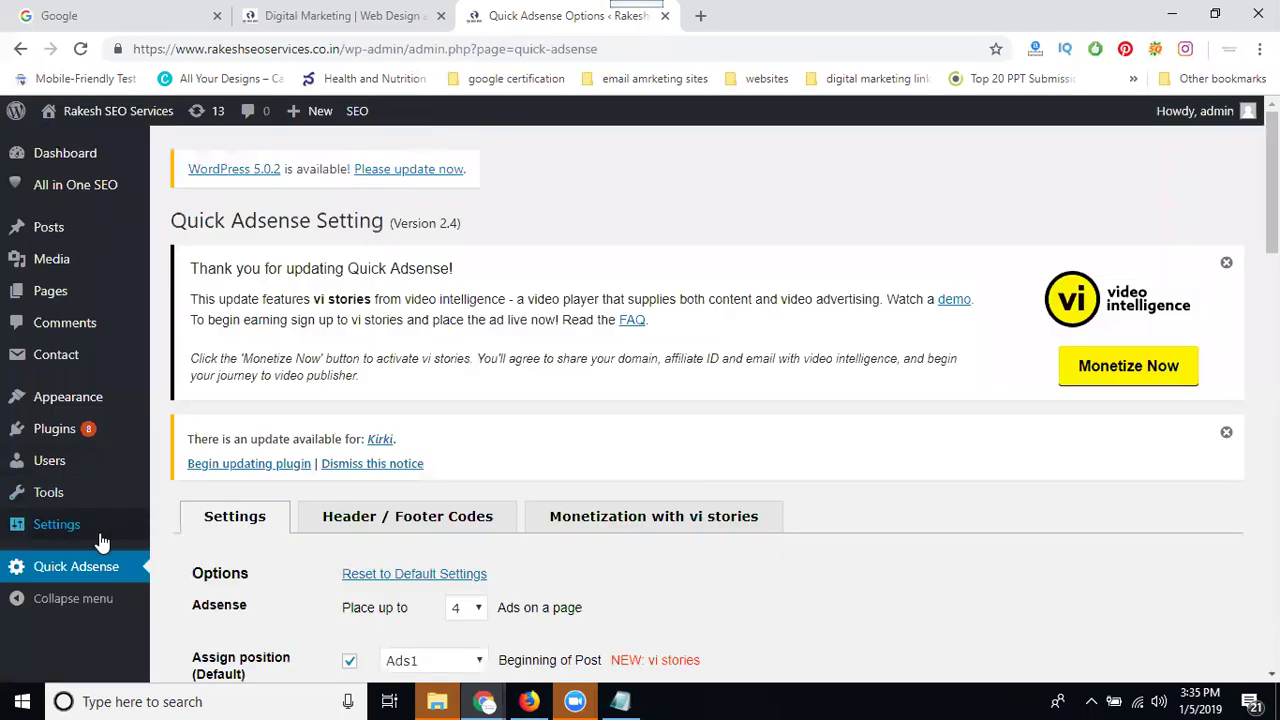
{"action": "scroll", "coordinate": [410, 285], "scroll_direction": "down", "scroll_amount": 4}
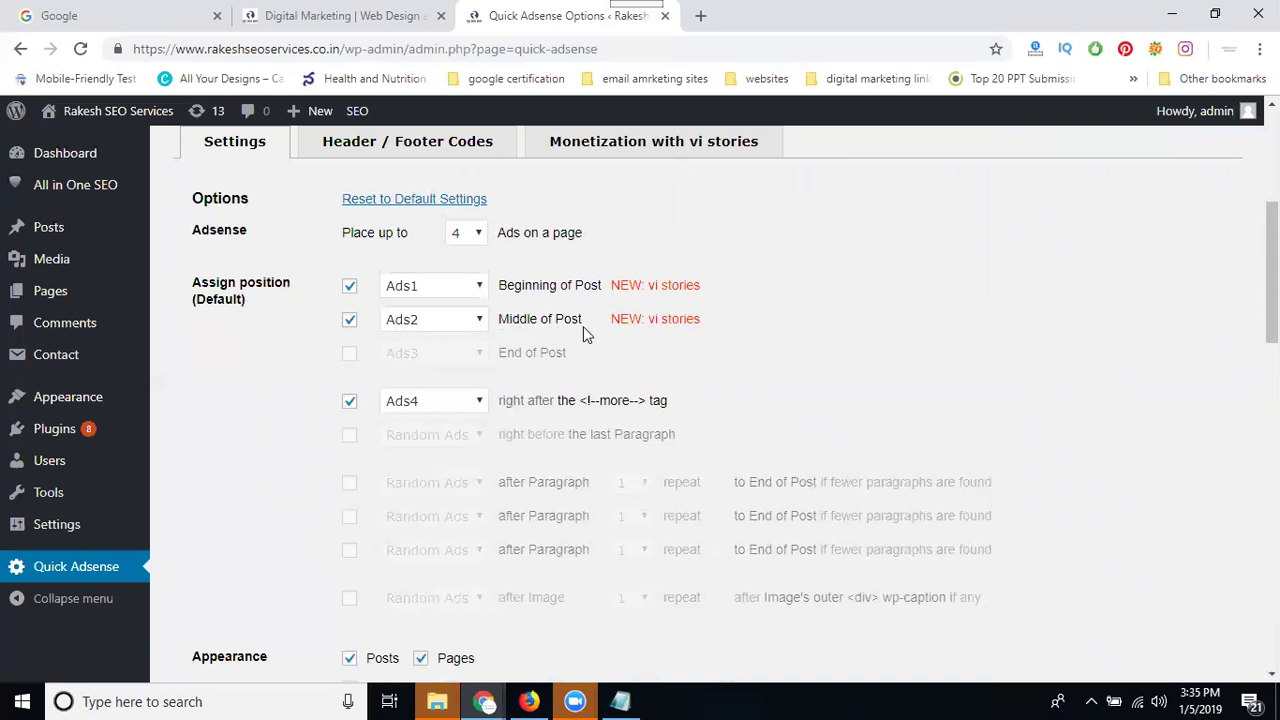
{"action": "left_click", "coordinate": [350, 355]}
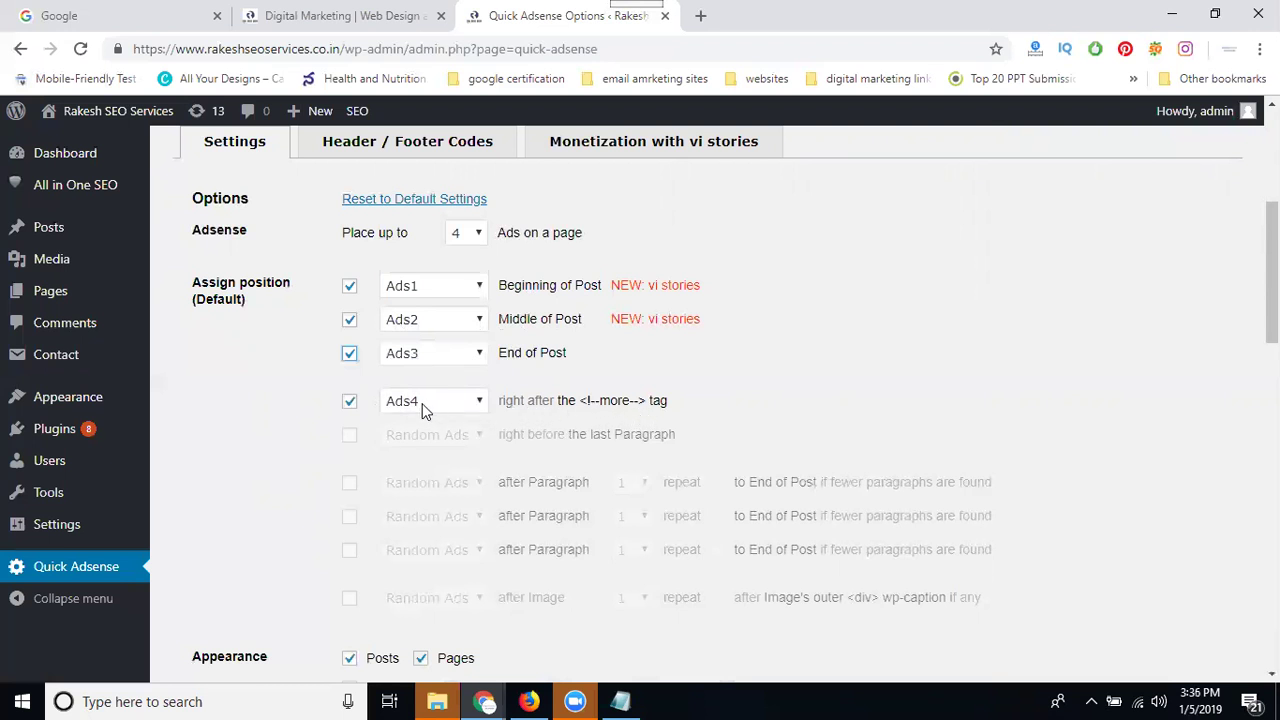
Step: Show the additional ad code slots and paste the copied ad code into Ads4 and AdsWidget4
{"action": "scroll", "coordinate": [422, 403], "scroll_direction": "down", "scroll_amount": 7}
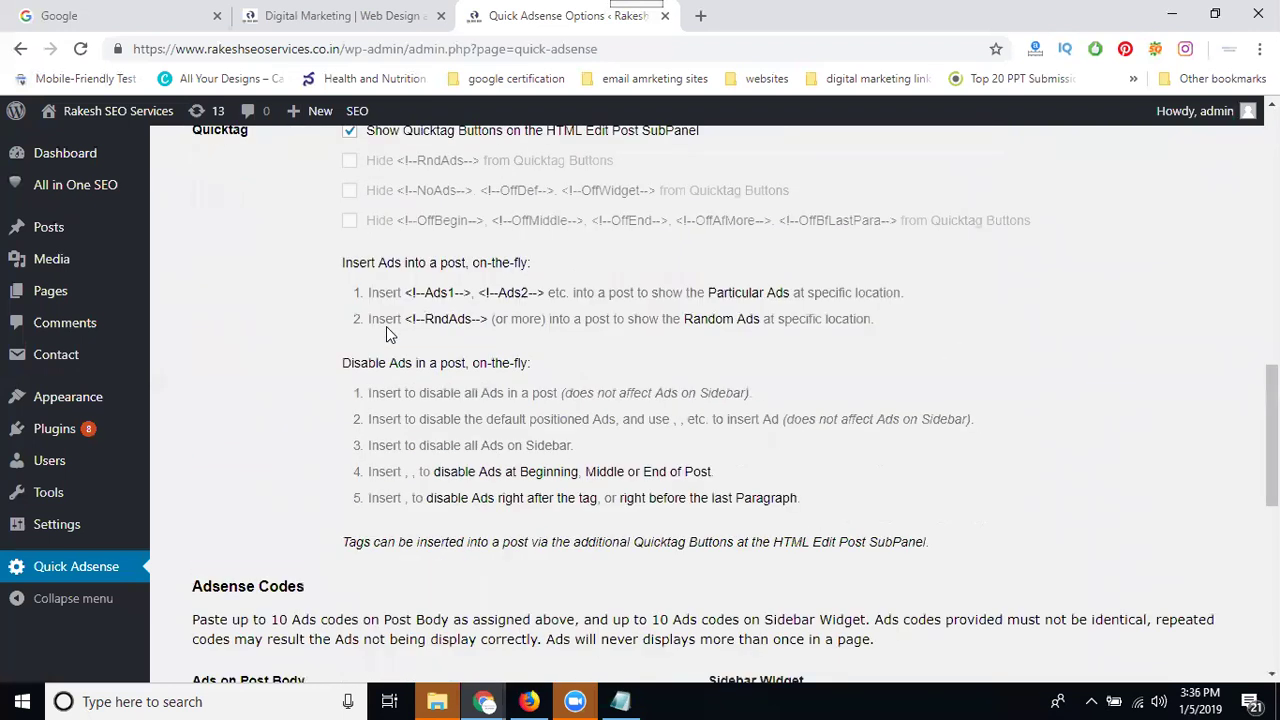
{"action": "scroll", "coordinate": [386, 326], "scroll_direction": "down", "scroll_amount": 7}
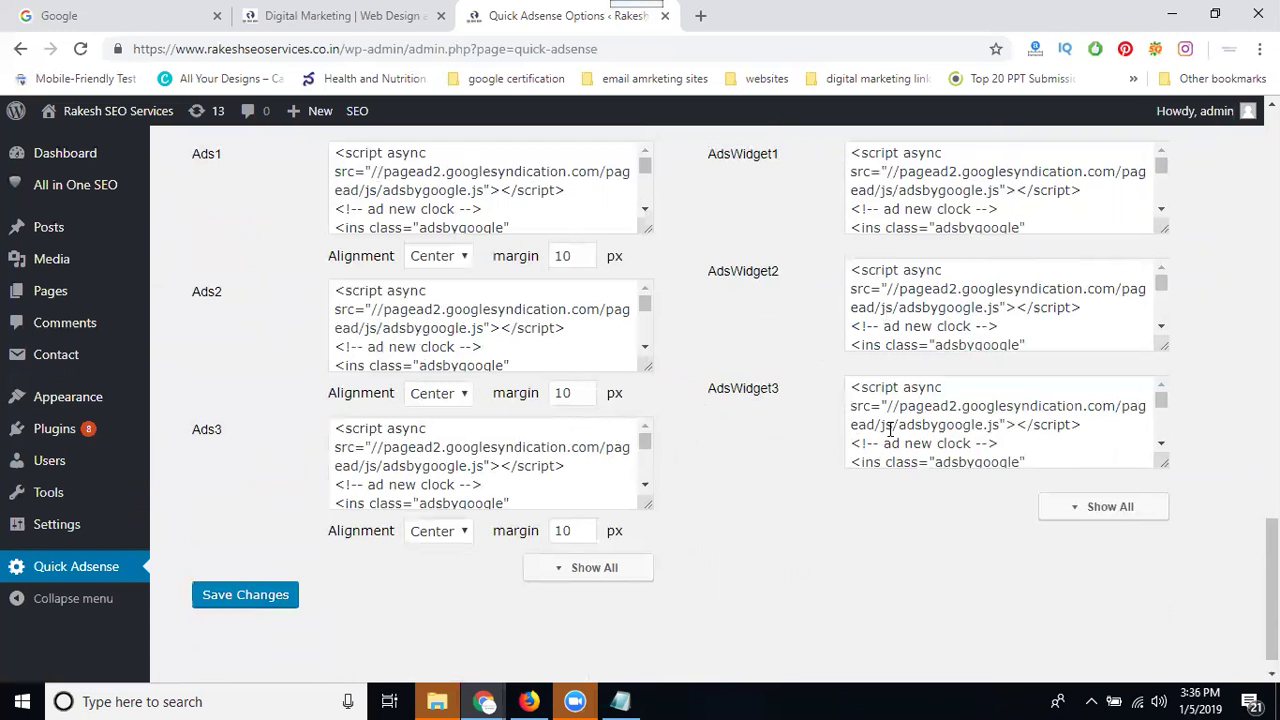
{"action": "left_click", "coordinate": [578, 567]}
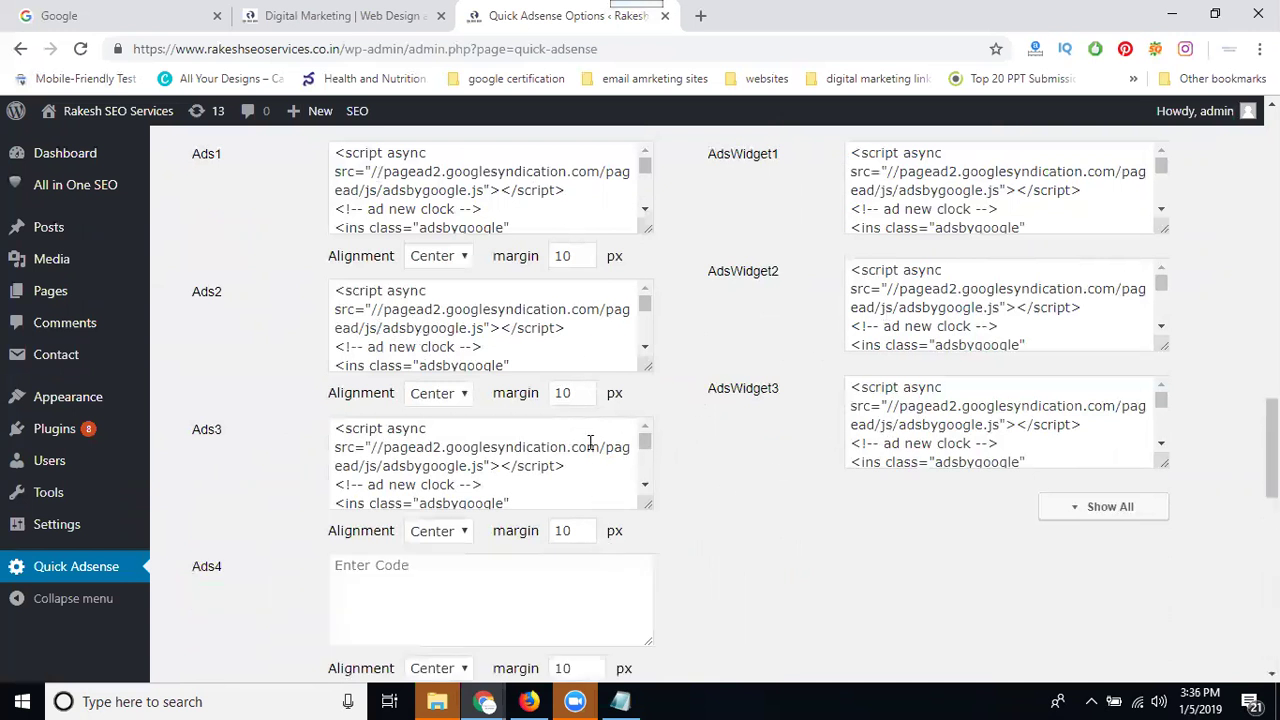
{"action": "left_click", "coordinate": [451, 568]}
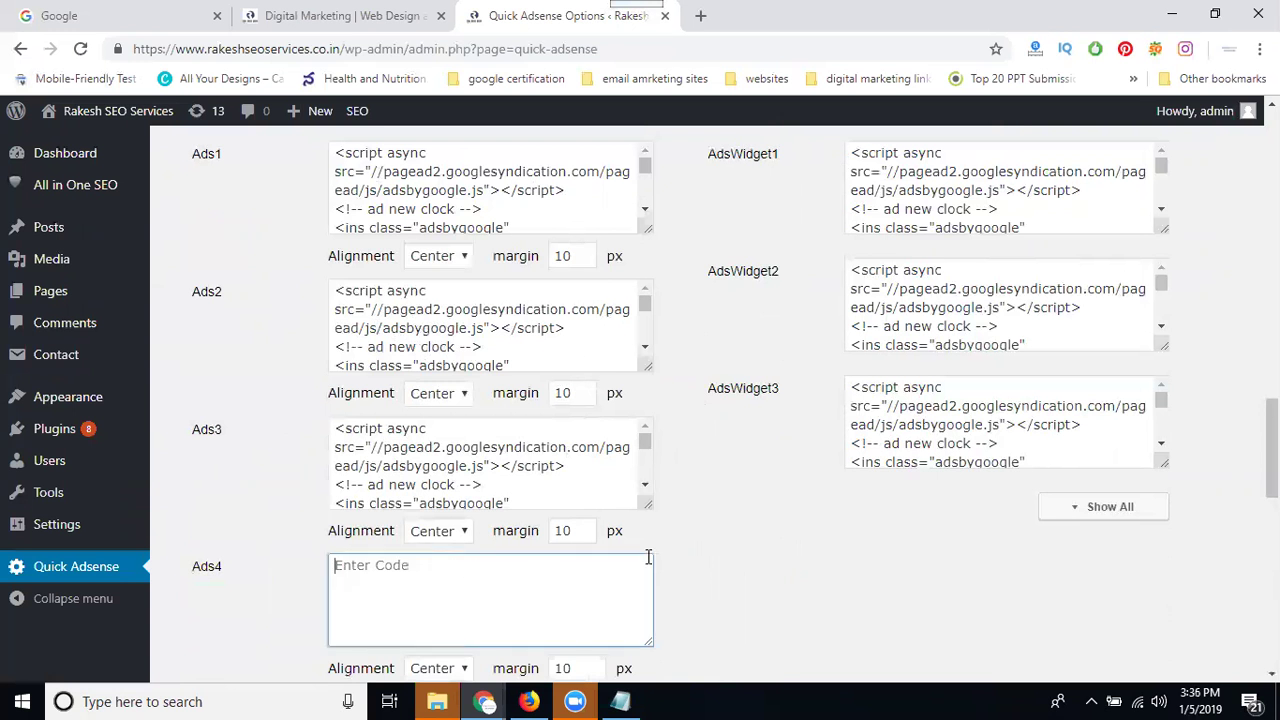
{"action": "key", "text": "ctrl+v"}
{"action": "left_click", "coordinate": [1065, 508]}
{"action": "left_click", "coordinate": [954, 531]}
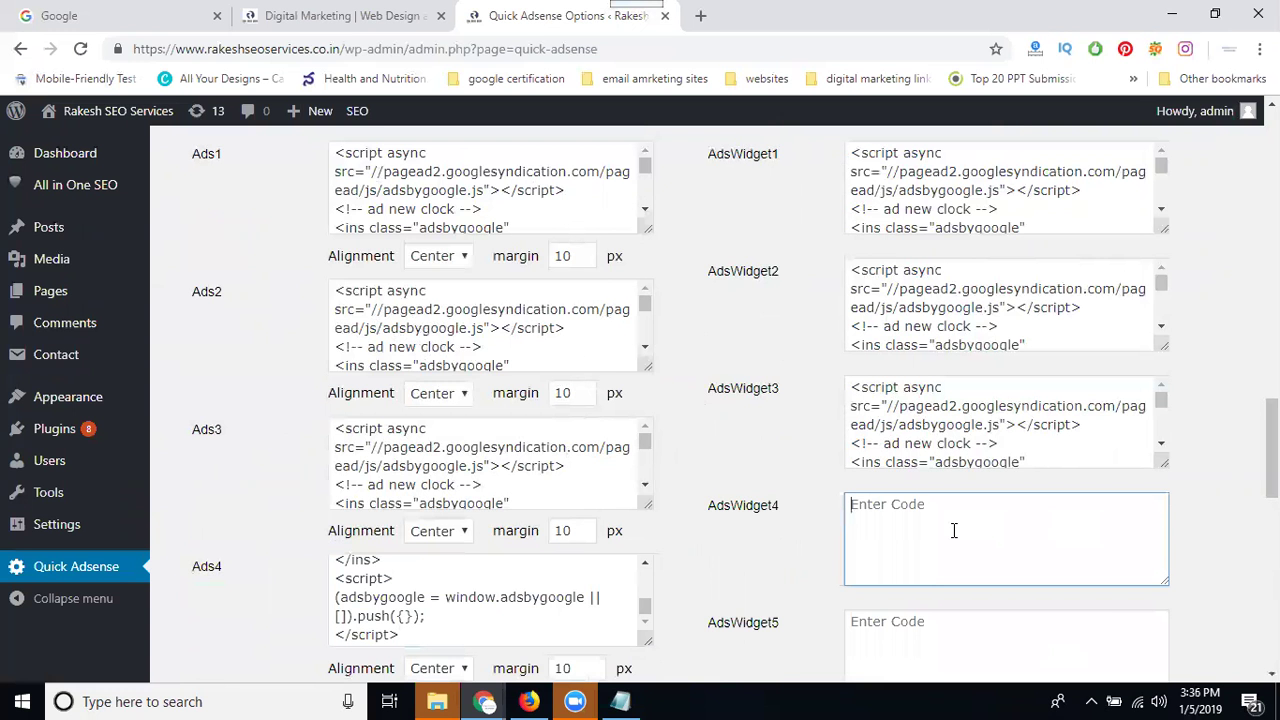
{"action": "key", "text": "ctrl+v"}
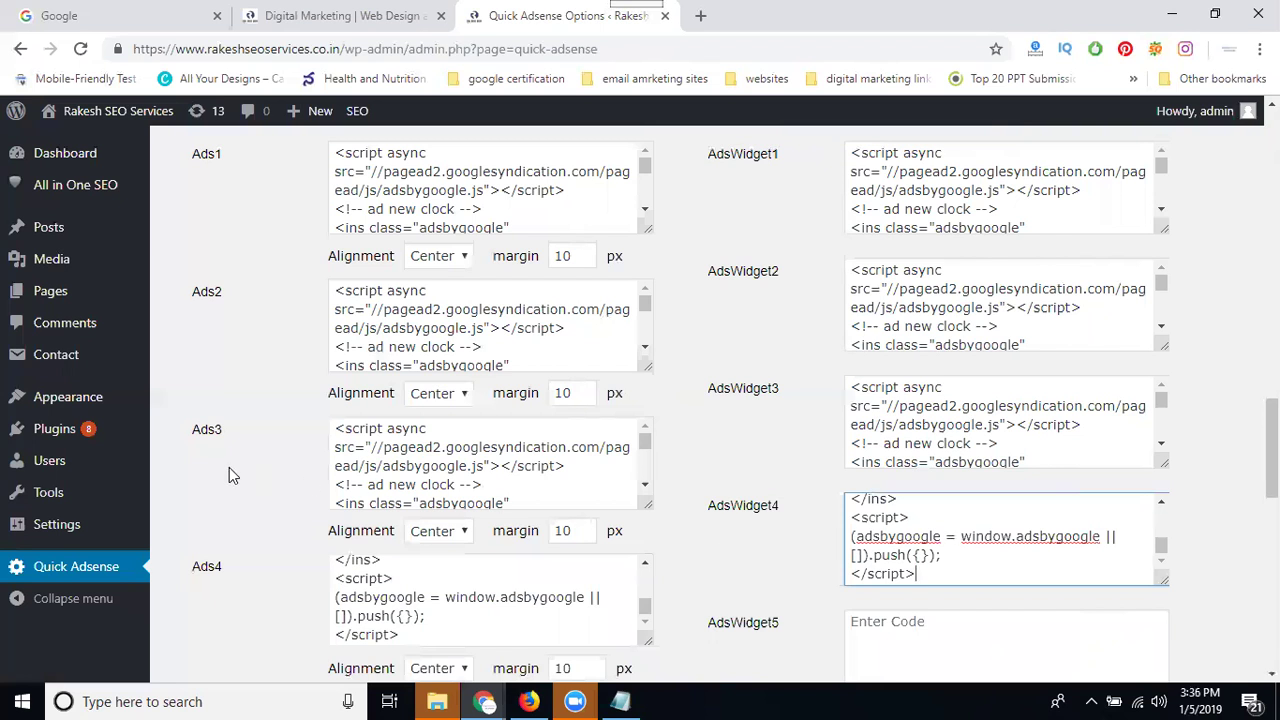
Step: Review the ad positions and the header and footer embed codes, and save the Quick Adsense changes
{"action": "scroll", "coordinate": [214, 430], "scroll_direction": "up", "scroll_amount": 8}
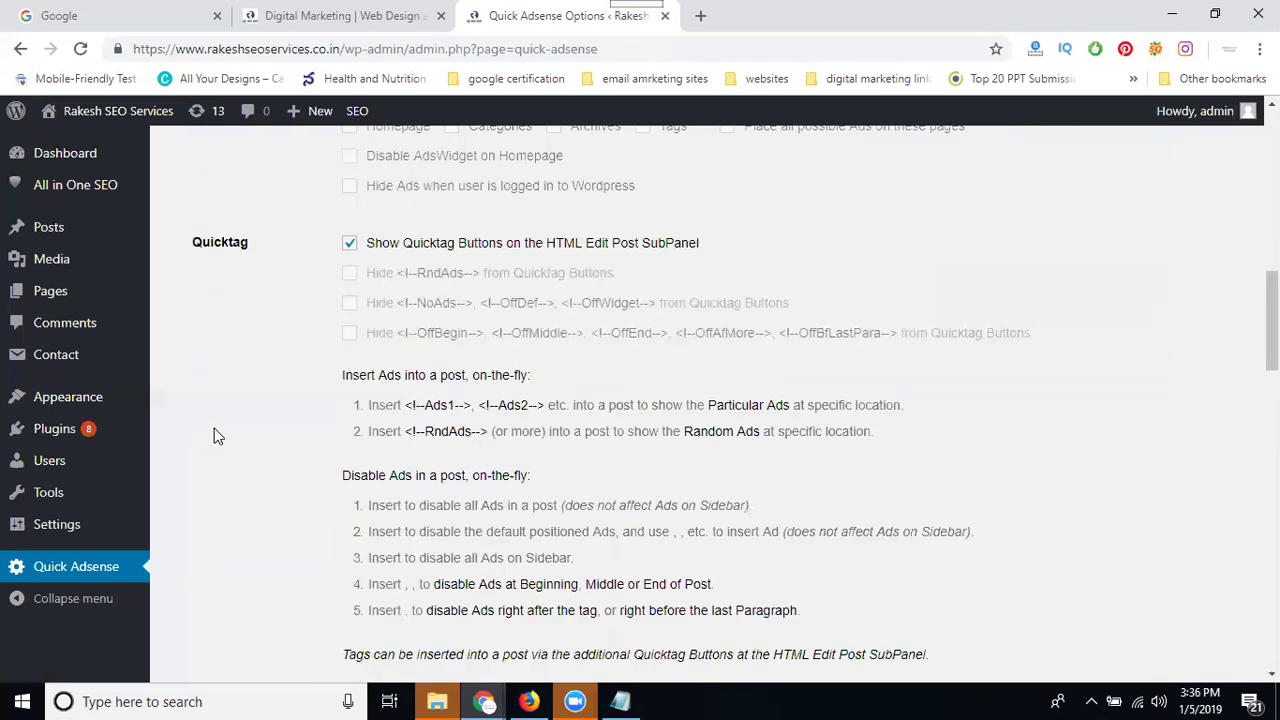
{"action": "scroll", "coordinate": [214, 430], "scroll_direction": "up", "scroll_amount": 6}
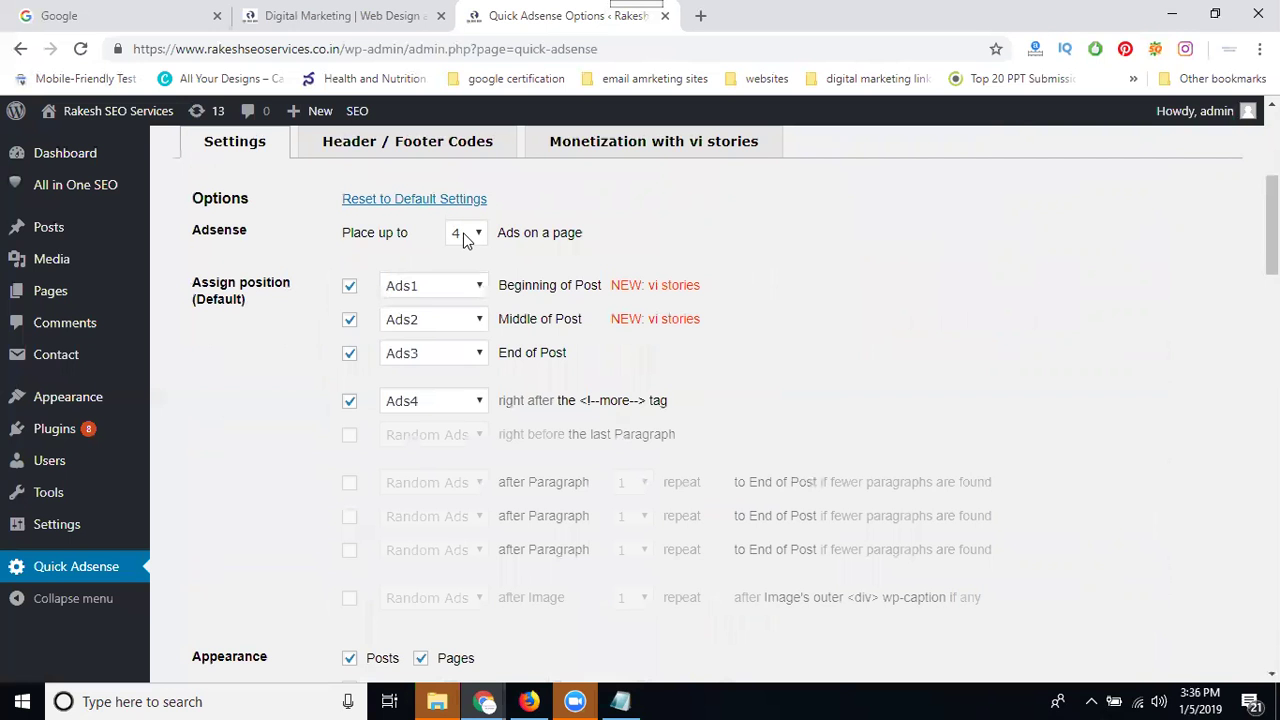
{"action": "left_click", "coordinate": [408, 148]}
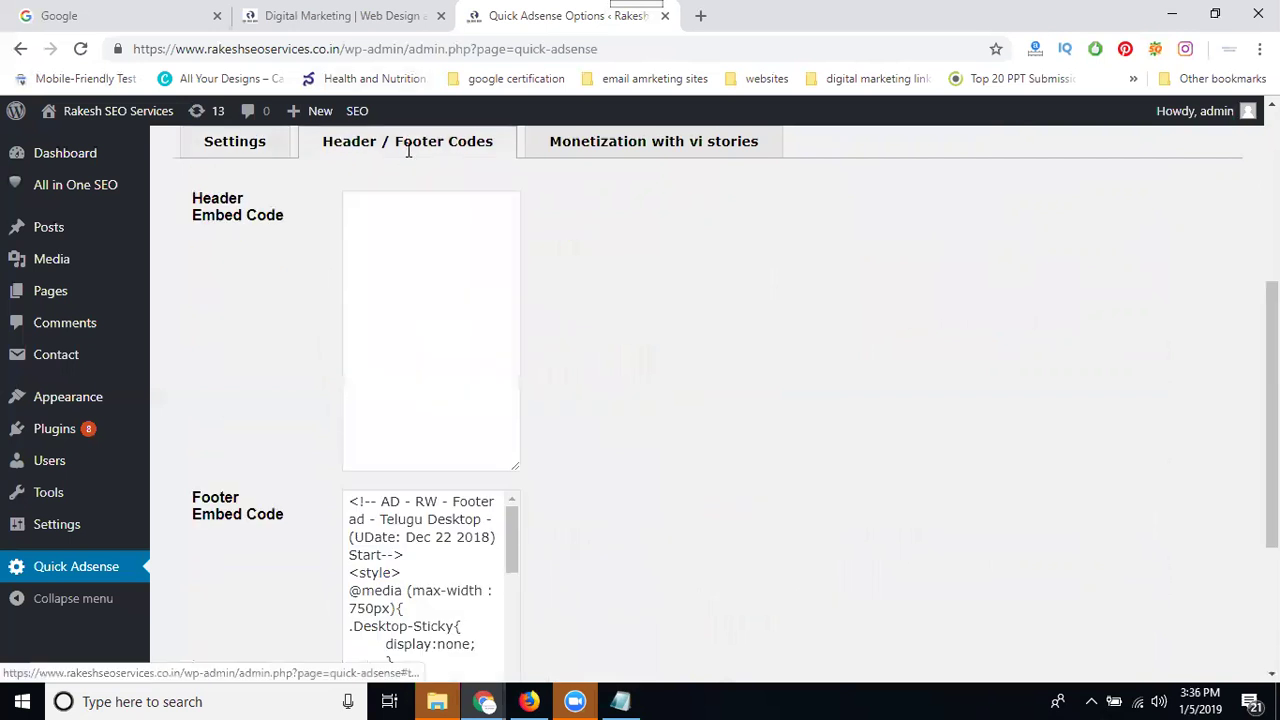
{"action": "scroll", "coordinate": [462, 430], "scroll_direction": "down", "scroll_amount": 3}
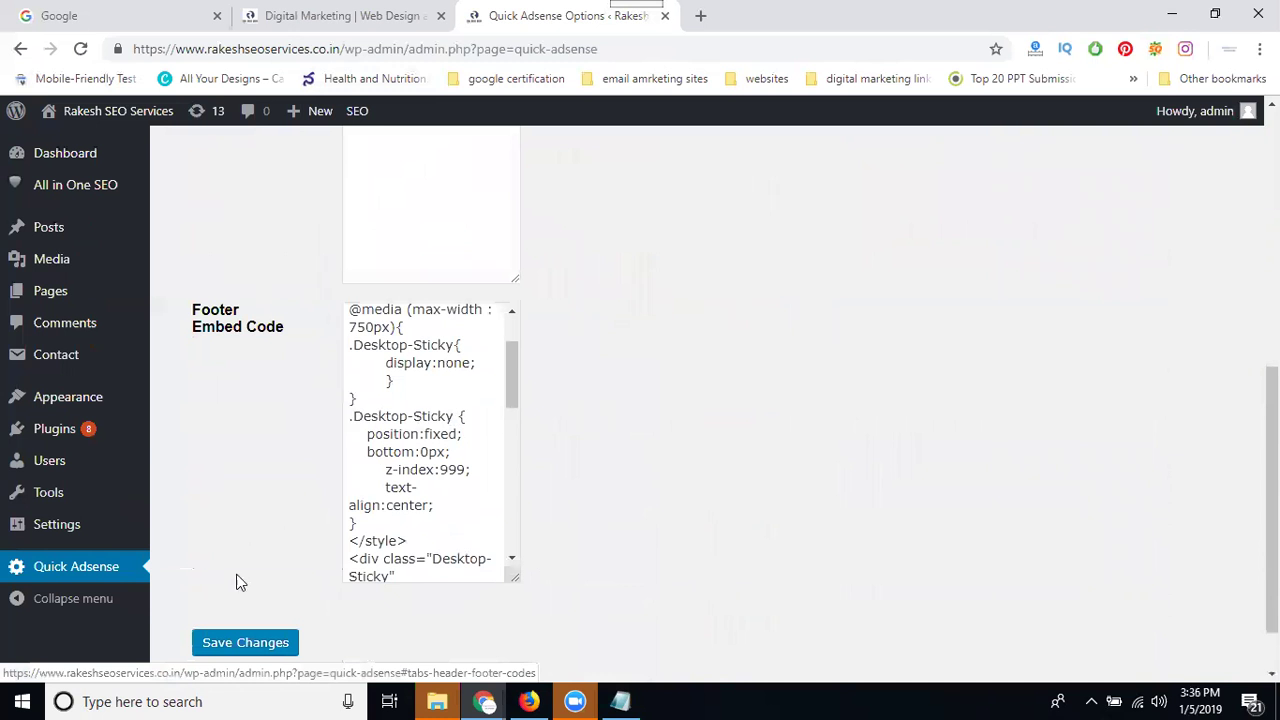
{"action": "left_click", "coordinate": [238, 648]}
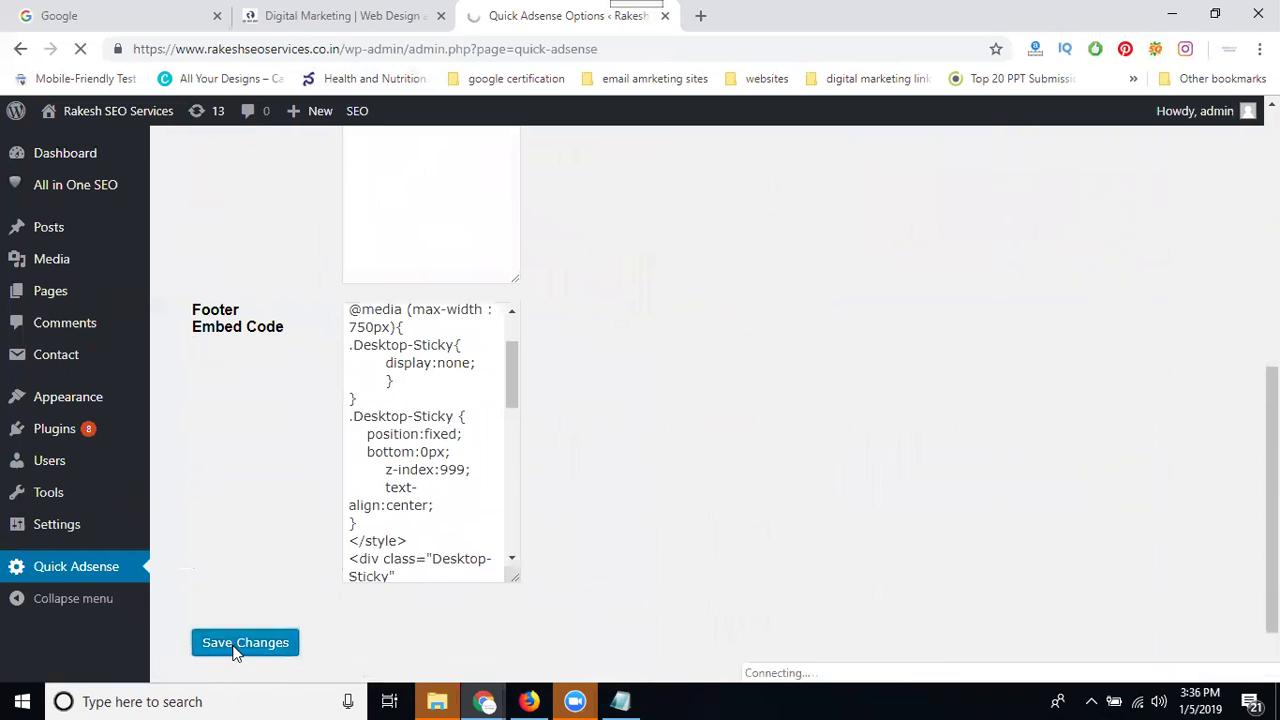
Step: On the live Rakesh SEO Services site, go to the Trainings category and open the Digital Marketing Training post
{"action": "left_click", "coordinate": [316, 17]}
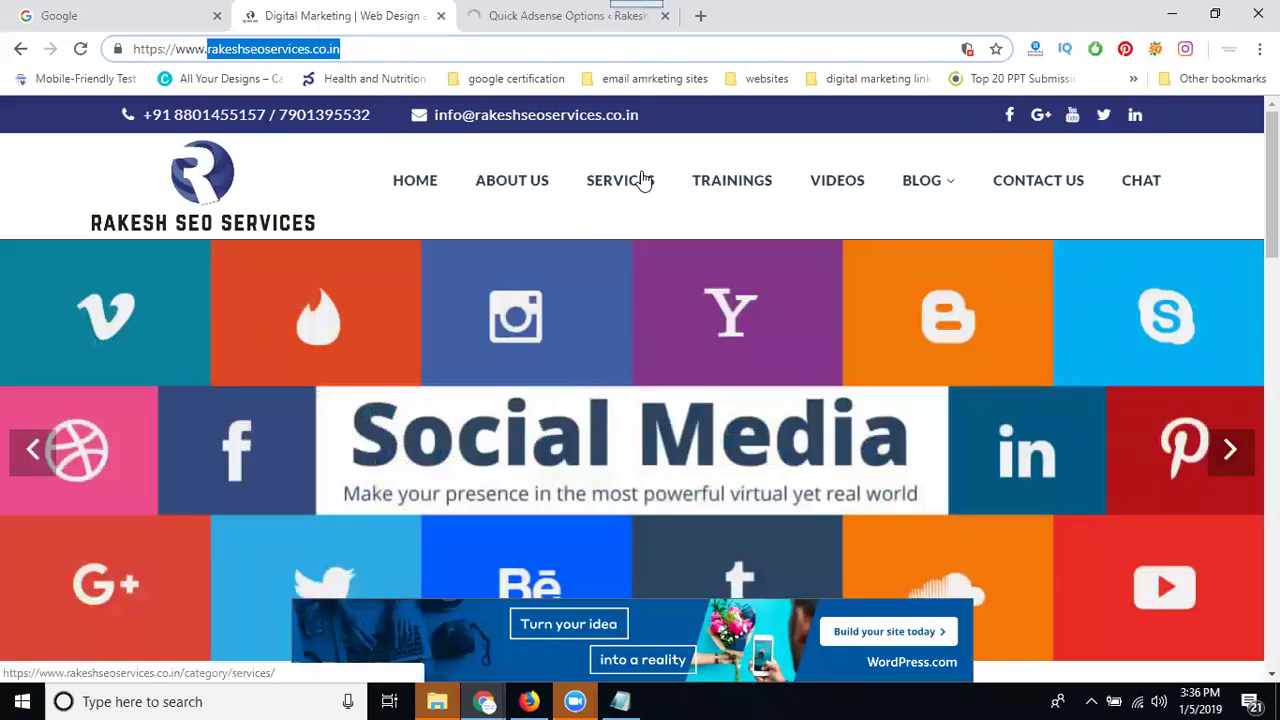
{"action": "left_click", "coordinate": [730, 188]}
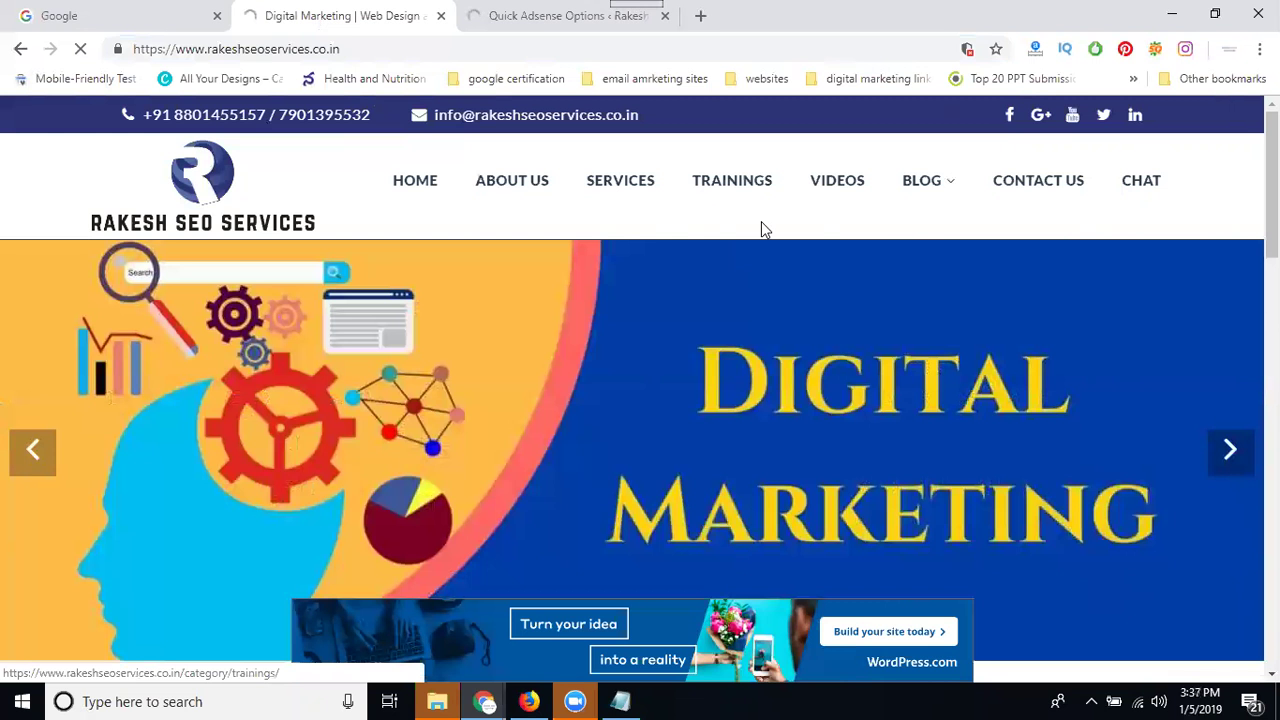
{"action": "left_click", "coordinate": [761, 223]}
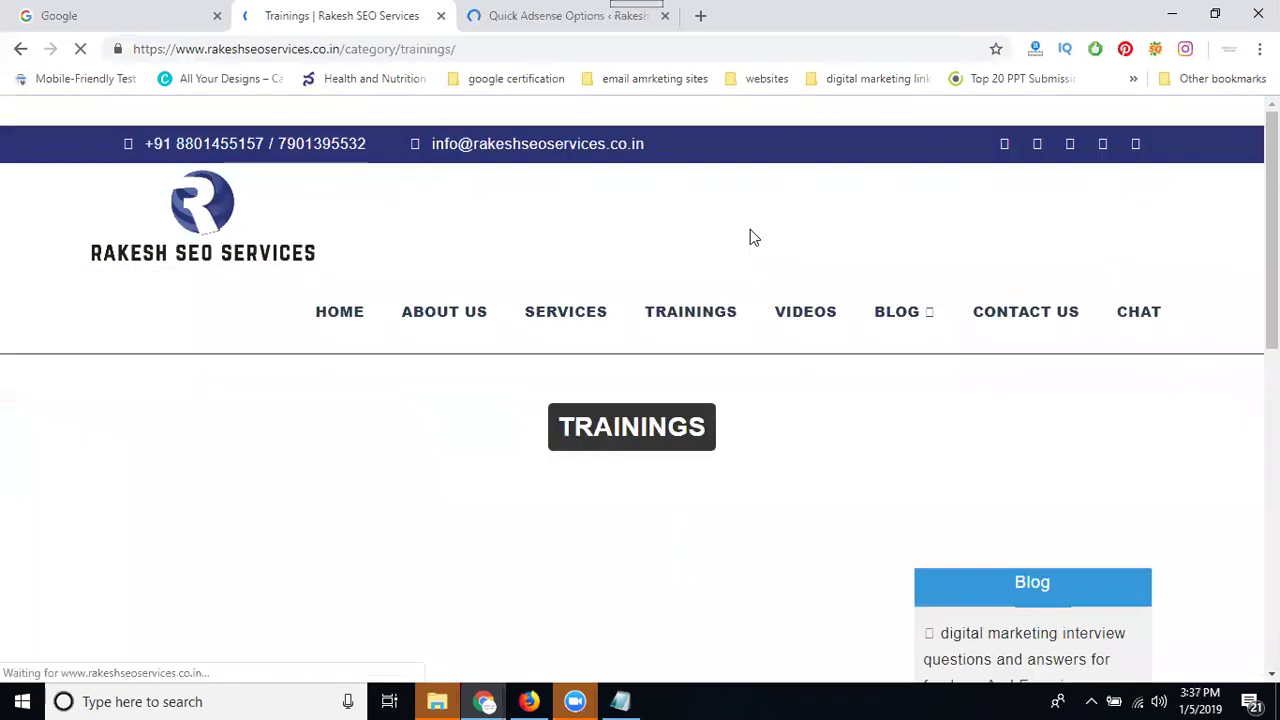
{"action": "scroll", "coordinate": [710, 292], "scroll_direction": "down", "scroll_amount": 1}
{"action": "scroll", "coordinate": [710, 292], "scroll_direction": "down", "scroll_amount": 2}
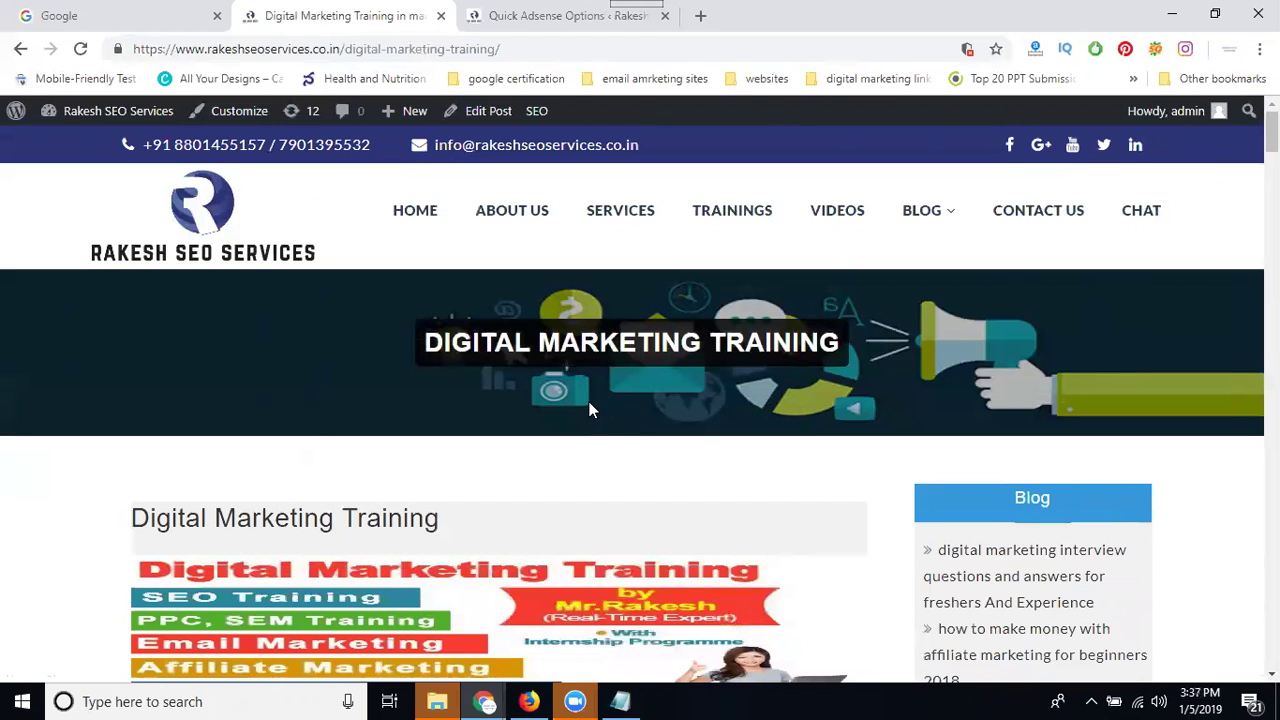
Step: Look through the Digital Marketing Training post's content and sidebar for the placed AdSense ads
{"action": "scroll", "coordinate": [506, 366], "scroll_direction": "down", "scroll_amount": 3}
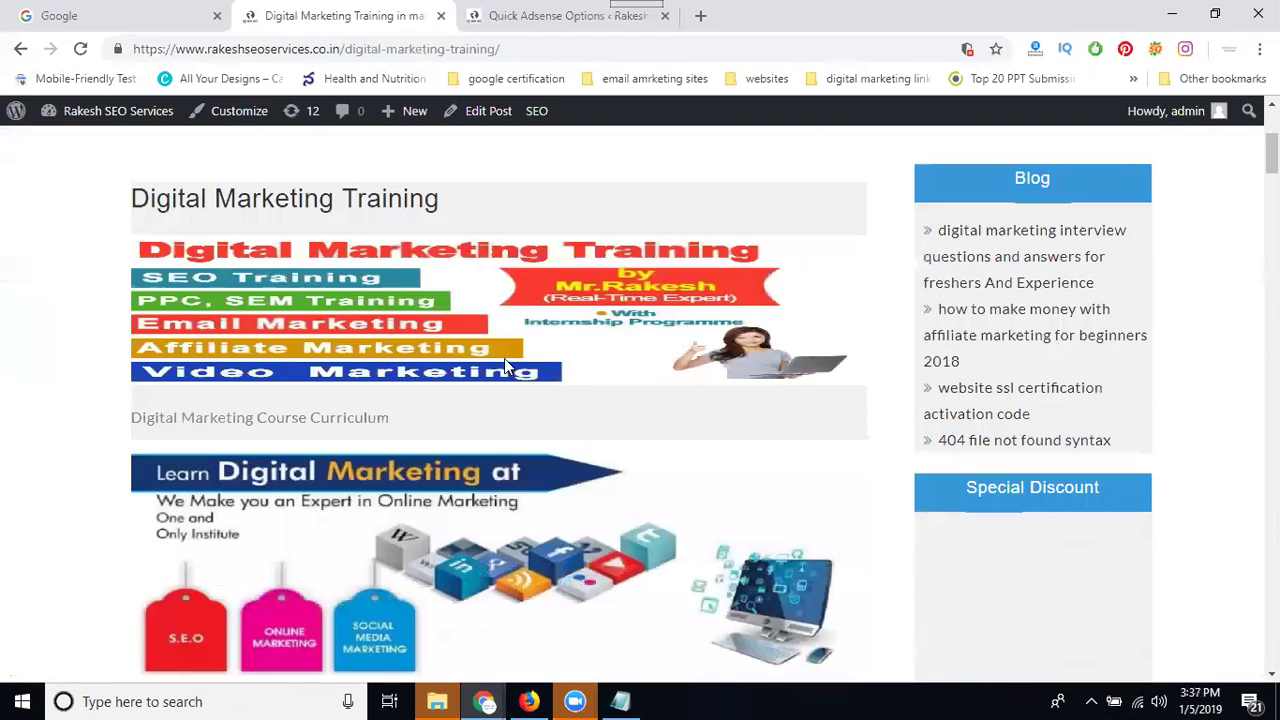
{"action": "scroll", "coordinate": [504, 358], "scroll_direction": "down", "scroll_amount": 10}
{"action": "scroll", "coordinate": [504, 364], "scroll_direction": "down", "scroll_amount": 12}
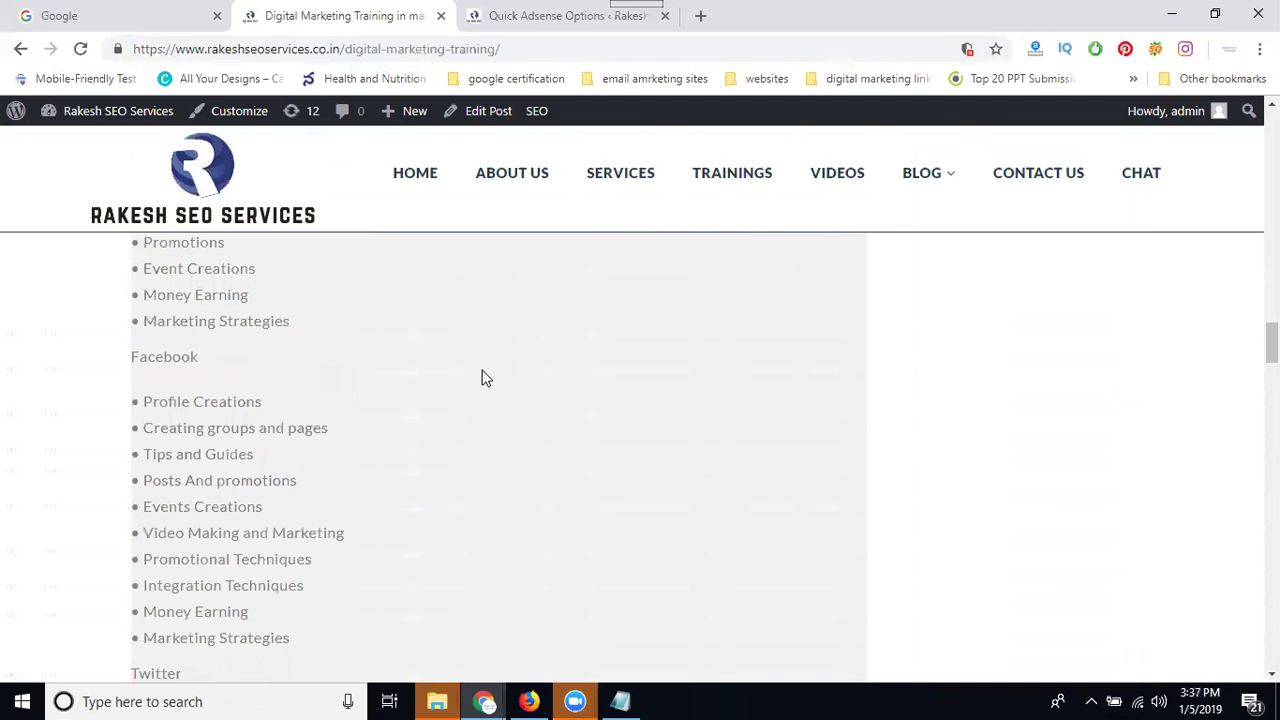
{"action": "scroll", "coordinate": [454, 404], "scroll_direction": "down", "scroll_amount": 2}
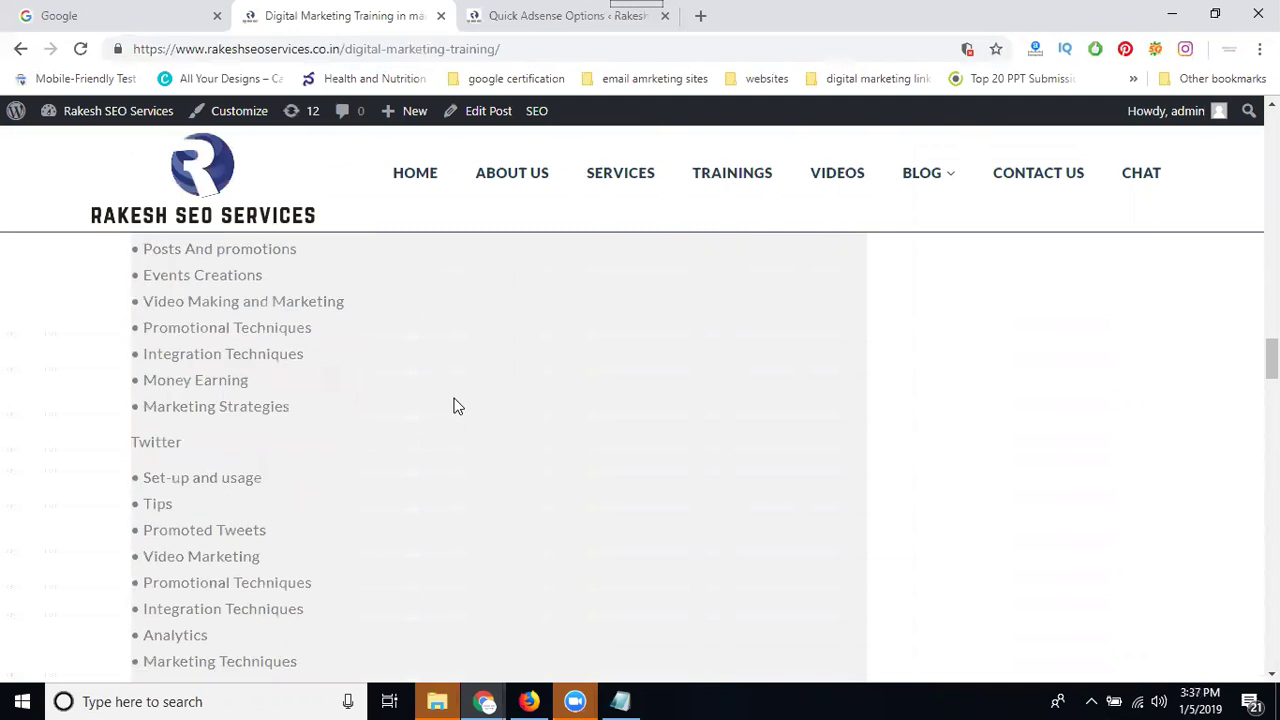
{"action": "scroll", "coordinate": [456, 405], "scroll_direction": "up", "scroll_amount": 3}
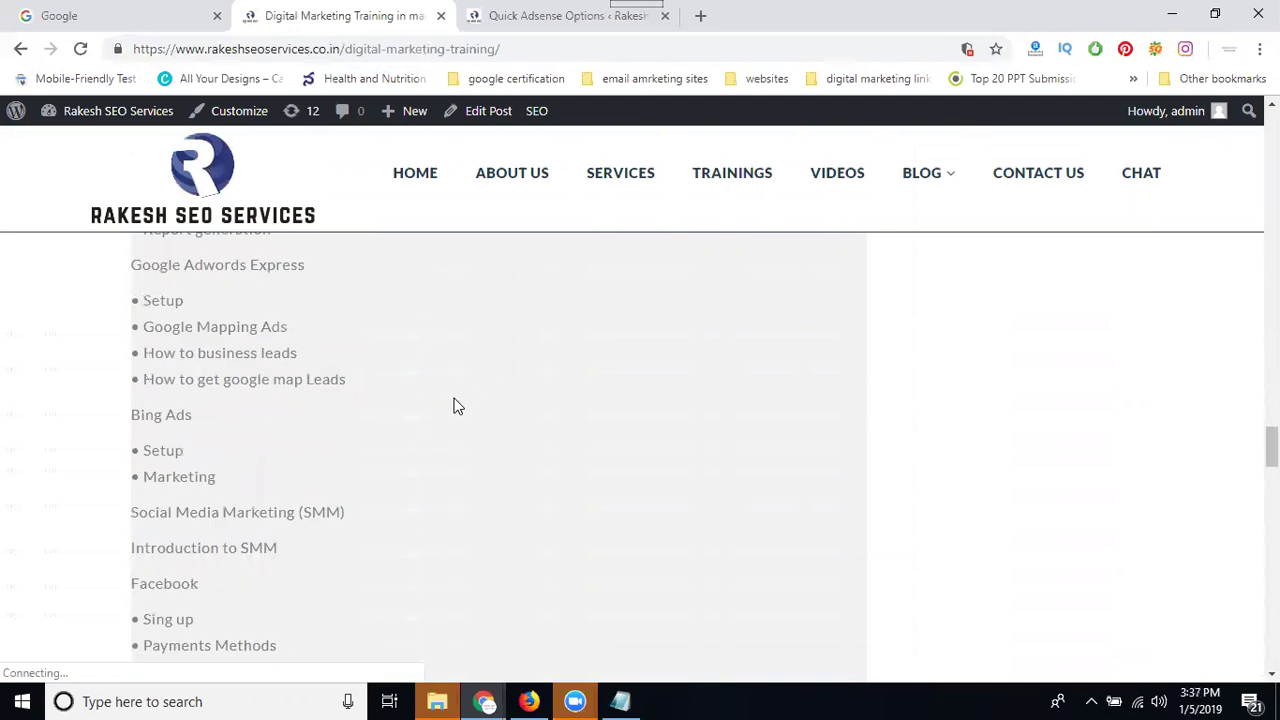